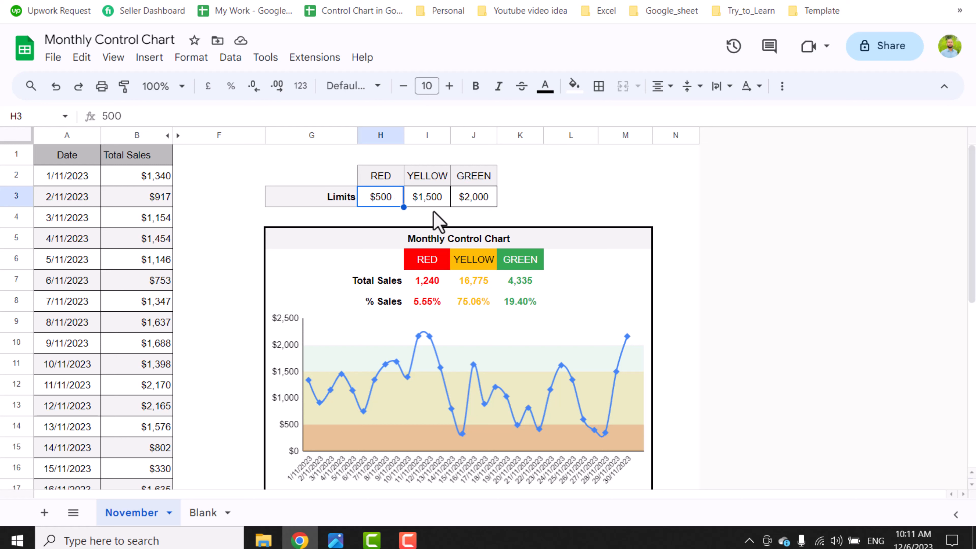
Enter a new RED limit in cell H3 above the Monthly Control Chart.
text(7)
key(Return)
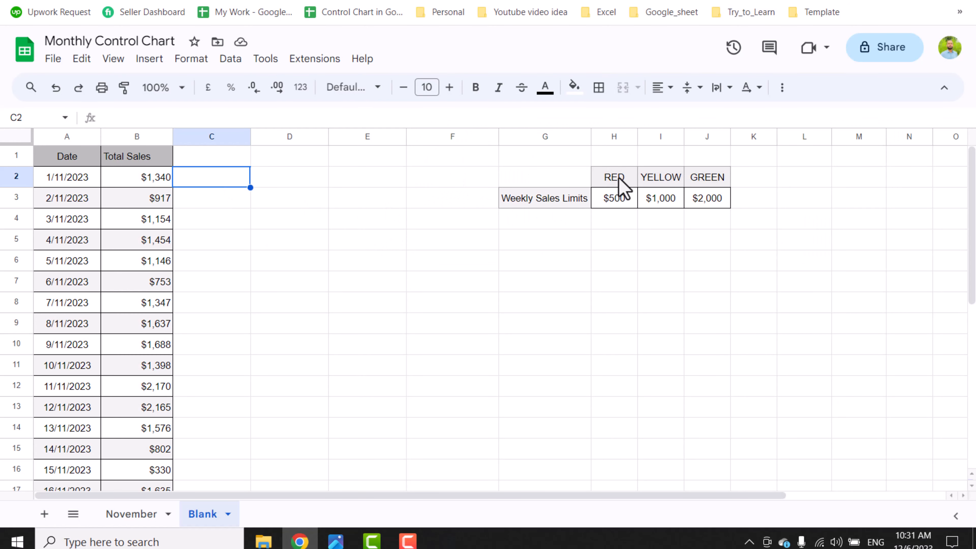
Copy the RED, YELLOW and GREEN headers from H2:J2 into row 1 starting at C1.
drag(620, 181, 697, 184)
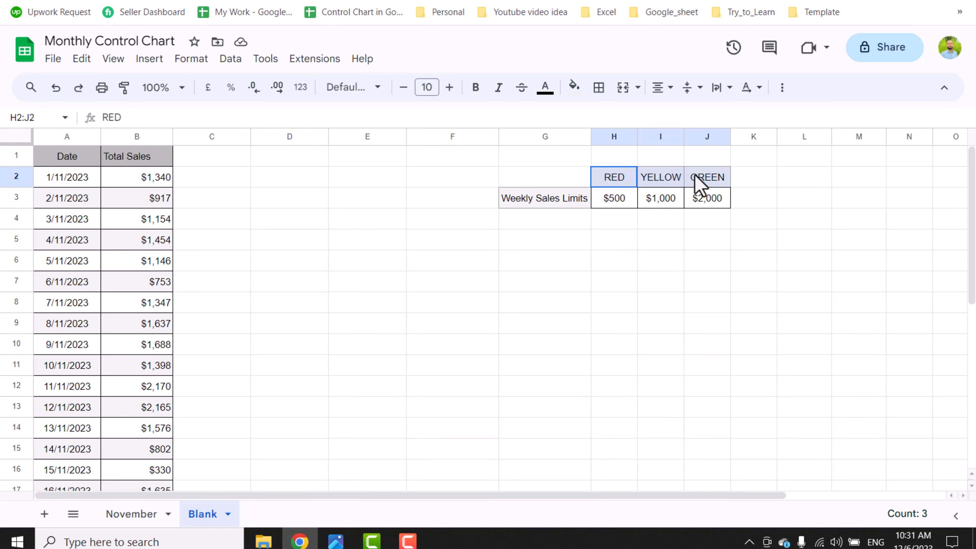
key(ctrl+c)
click(219, 161)
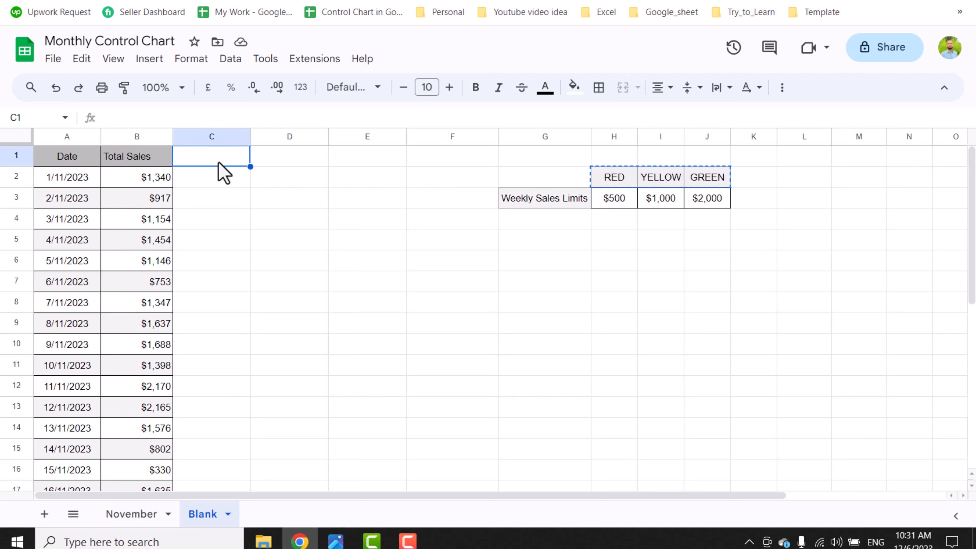
key(ctrl+v)
Enter =ArrayFormula($H$3:$J$3) in C2 to pull the three sales limits under the new headers.
click(217, 178)
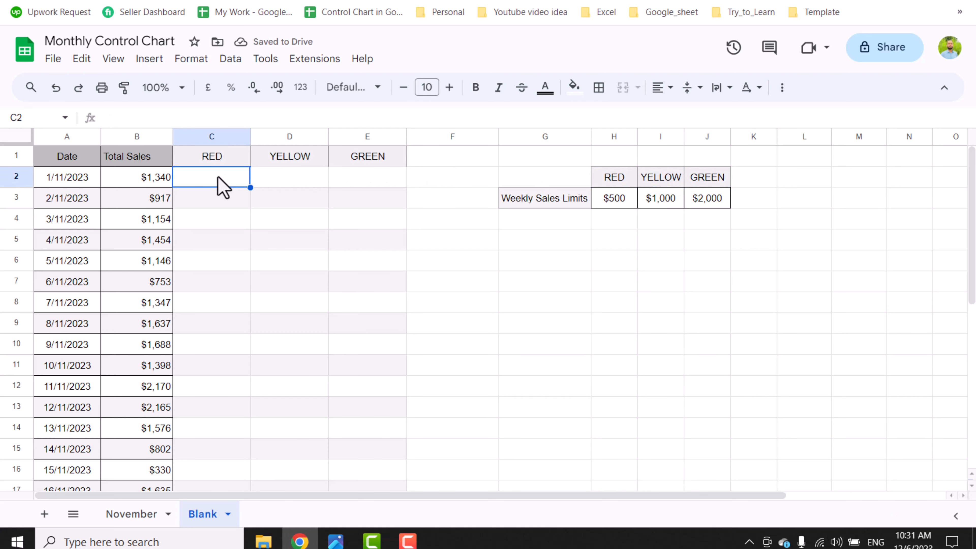
text(=)
drag(635, 204, 700, 202)
key(F4)
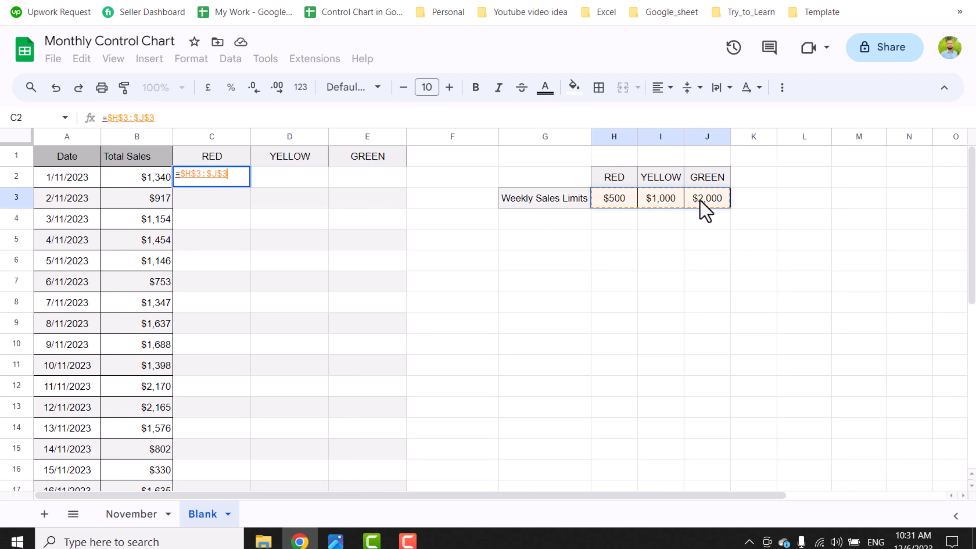
key(ctrl+shift+Return)
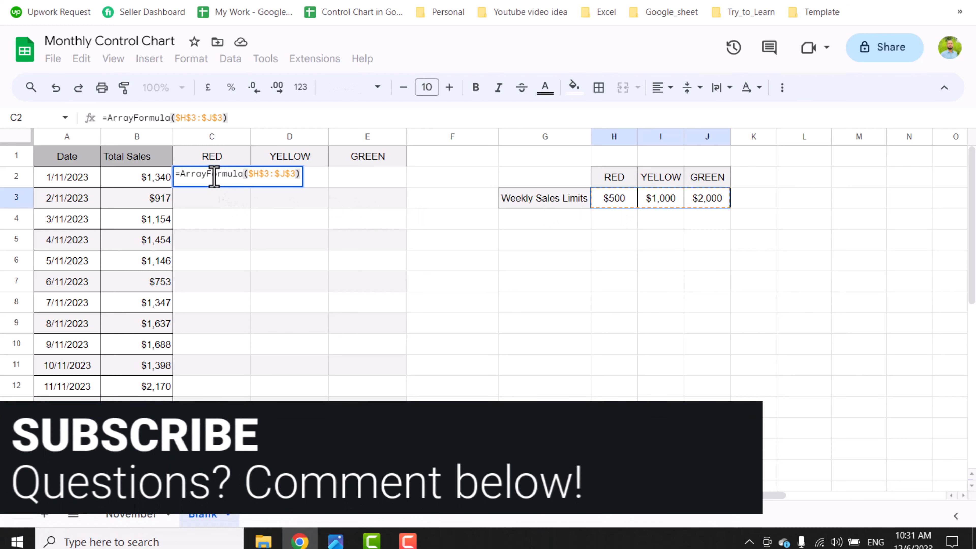
key(Return)
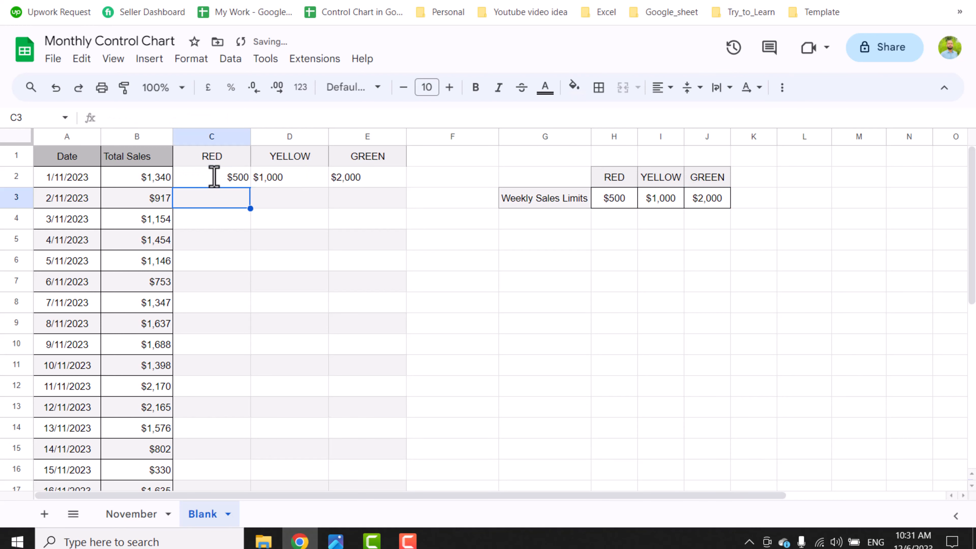
Fill the C2 array formula down column C through row 32 alongside the sales data.
click(242, 184)
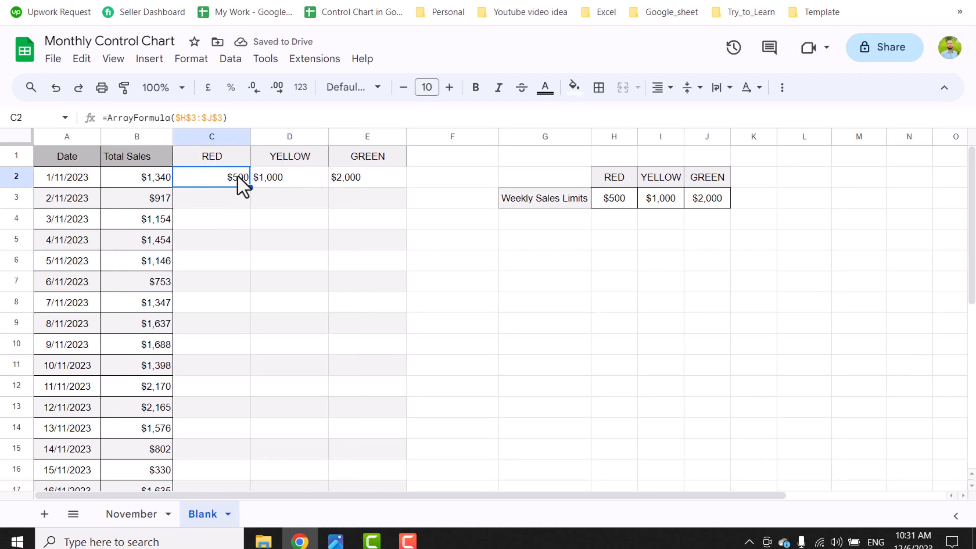
drag(250, 187, 230, 467)
scroll(196, 320, up, 8)
click(161, 204)
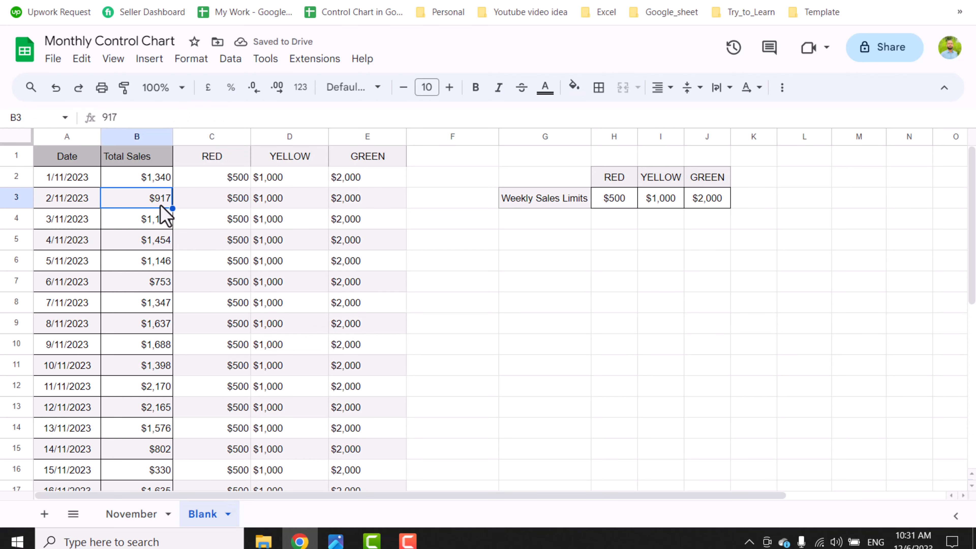
Insert a chart from the data range A1:E32 and make it a combo chart.
drag(63, 158, 365, 519)
scroll(230, 269, up, 5)
click(149, 58)
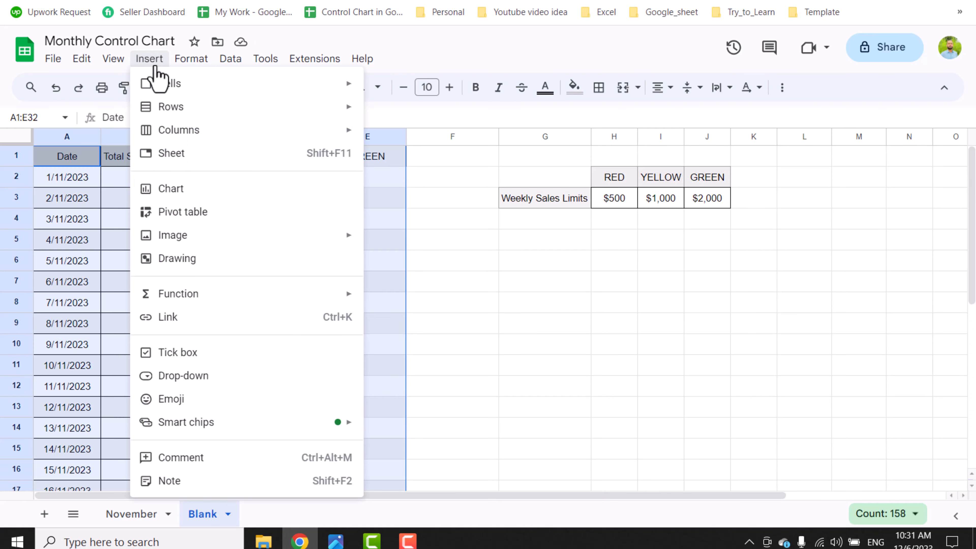
click(175, 192)
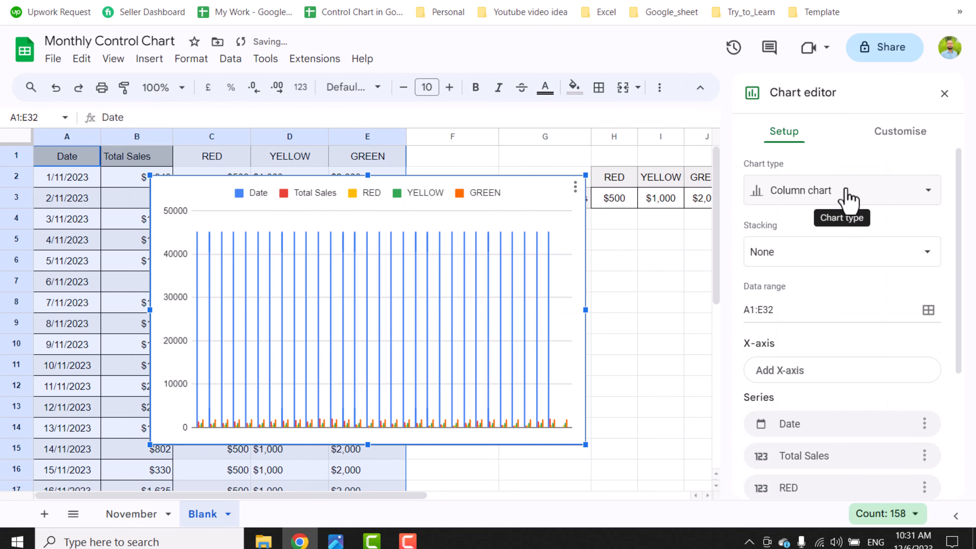
click(847, 194)
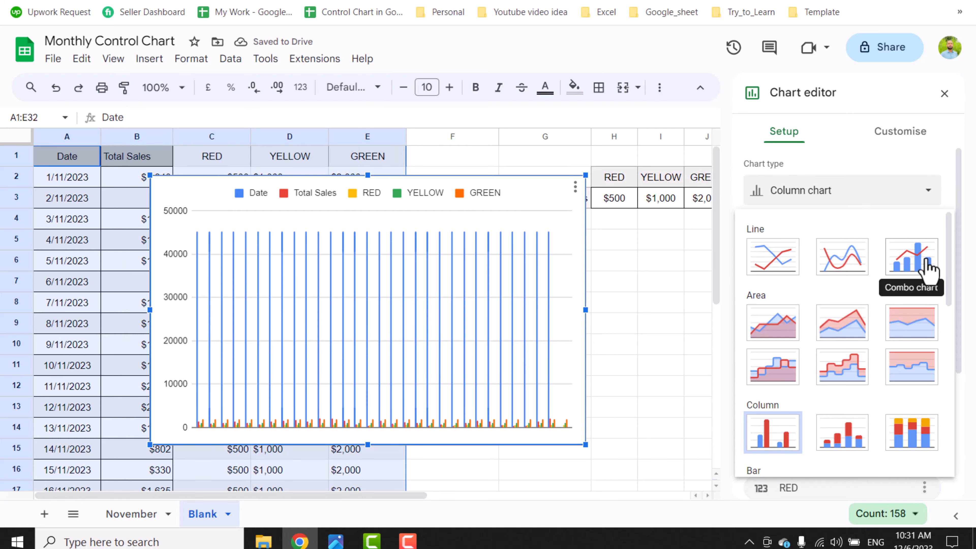
click(928, 266)
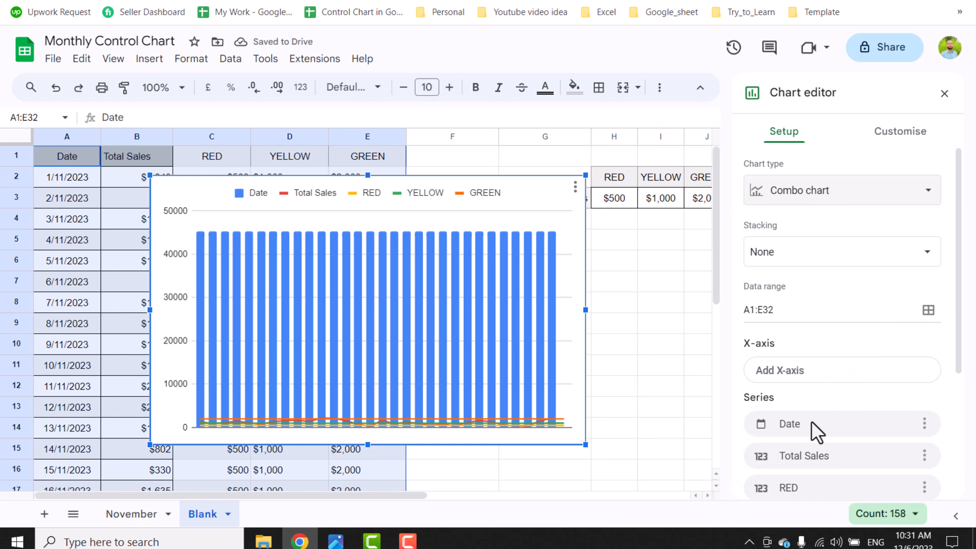
Remove Date from the chart's series and use Date as the X-axis.
click(924, 423)
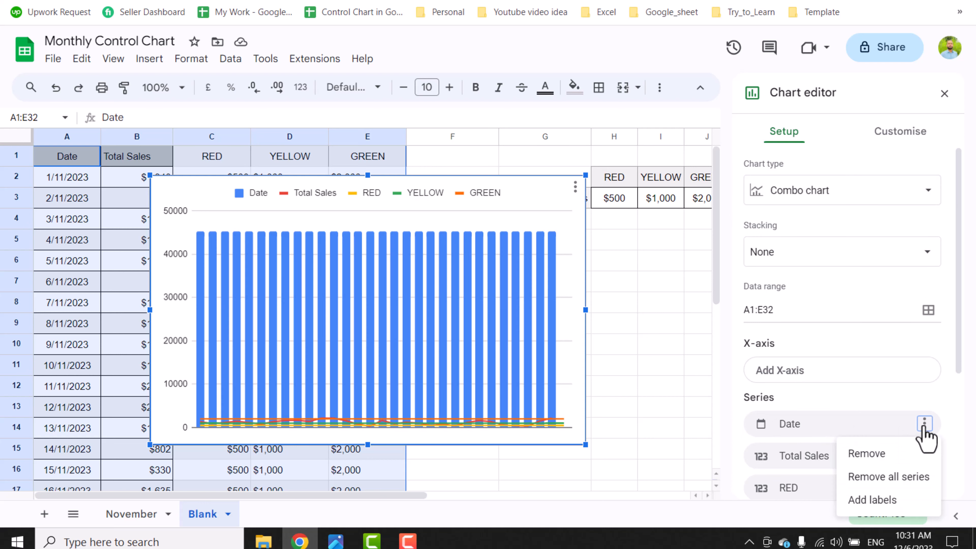
click(908, 458)
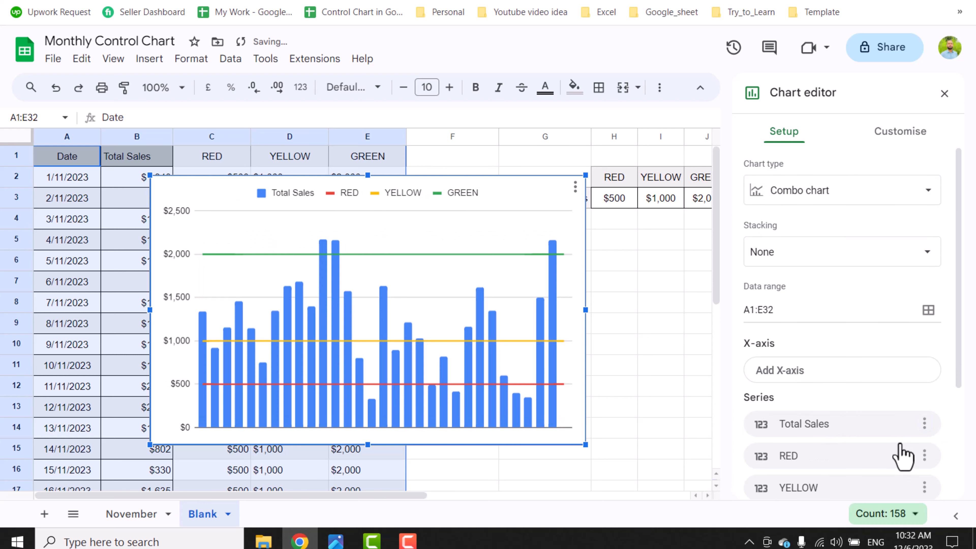
click(879, 382)
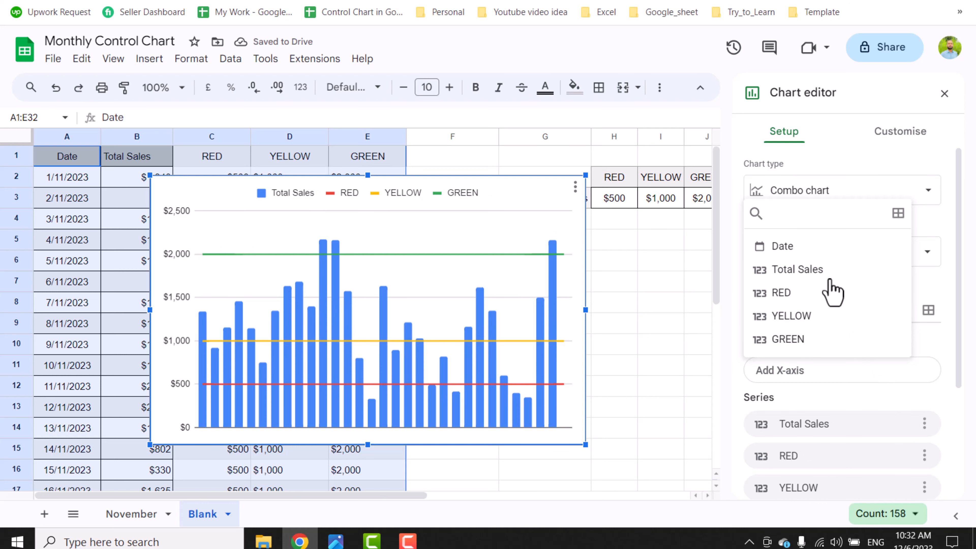
click(816, 258)
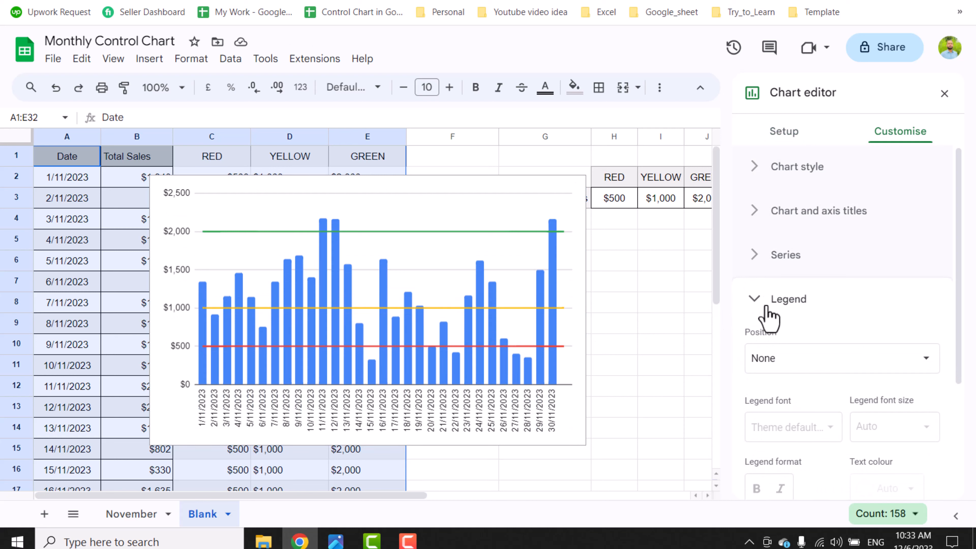
Display the Total Sales series as a line with data point markers.
click(763, 255)
click(807, 298)
click(817, 404)
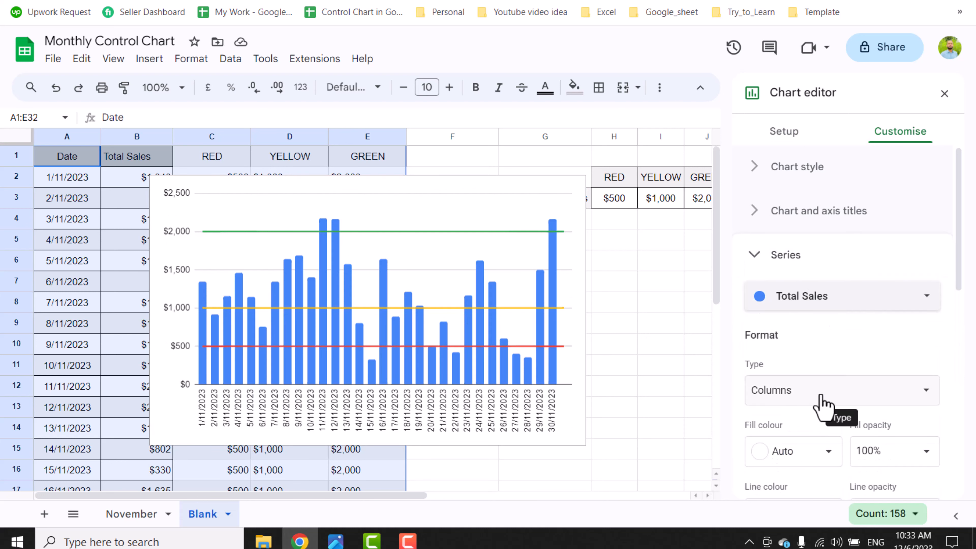
click(820, 404)
click(784, 410)
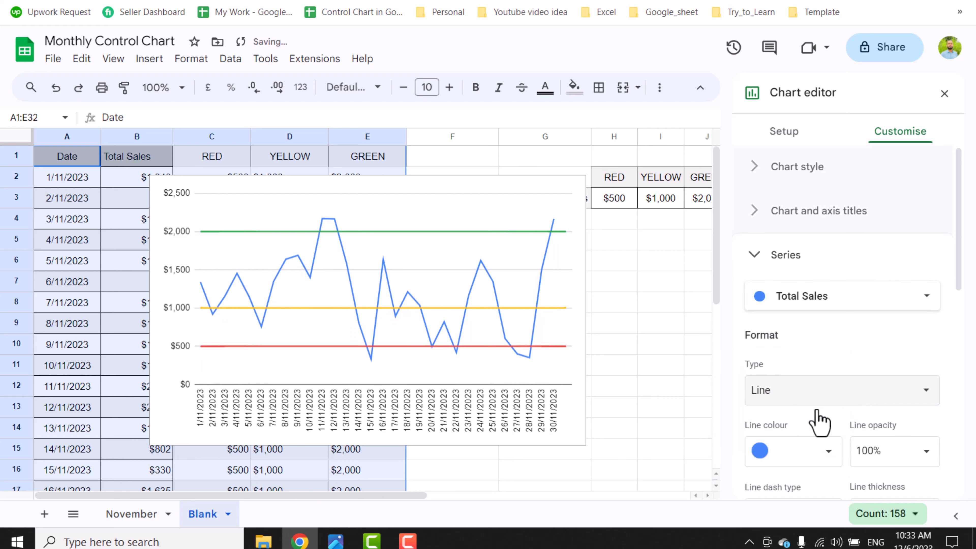
scroll(818, 422, down, 3)
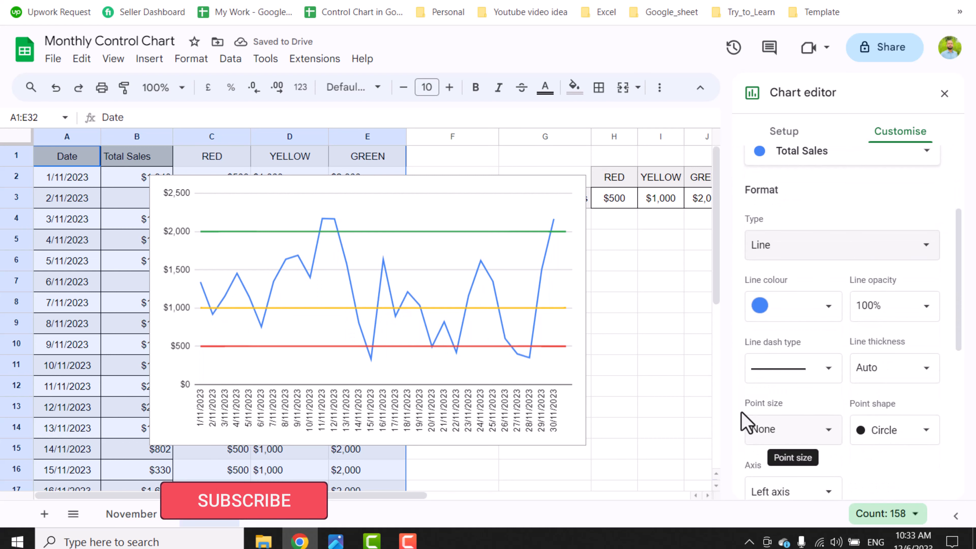
click(828, 430)
click(782, 351)
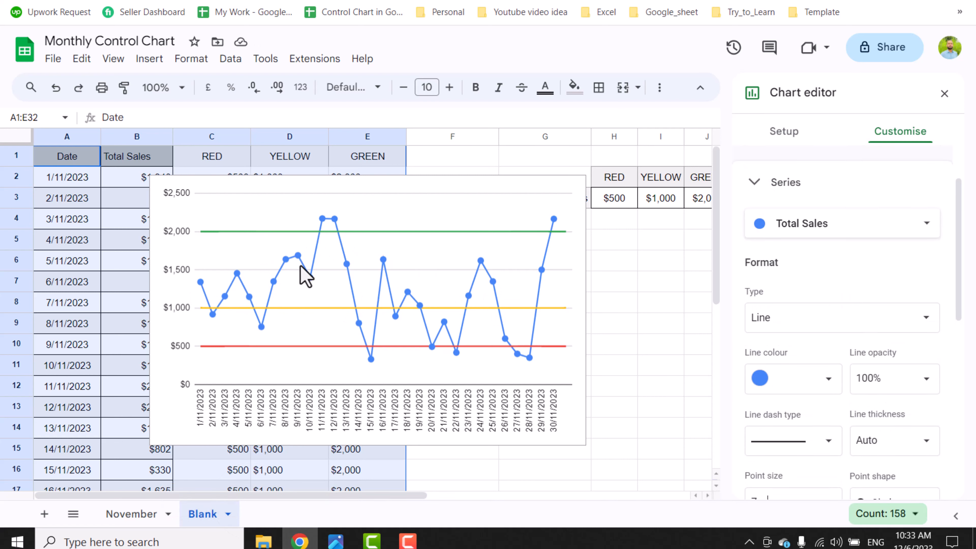
Change the RED series to a stepped area.
click(842, 229)
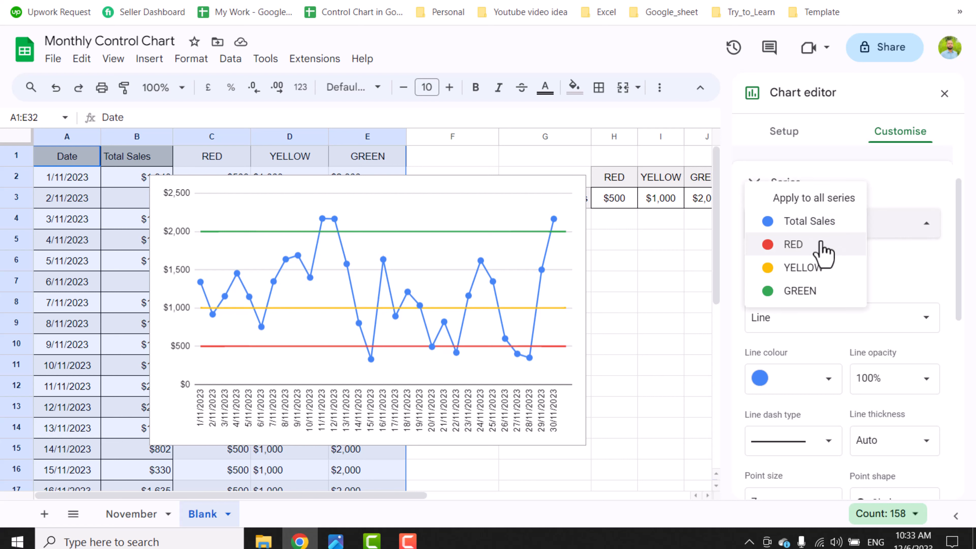
click(824, 247)
click(833, 318)
click(827, 340)
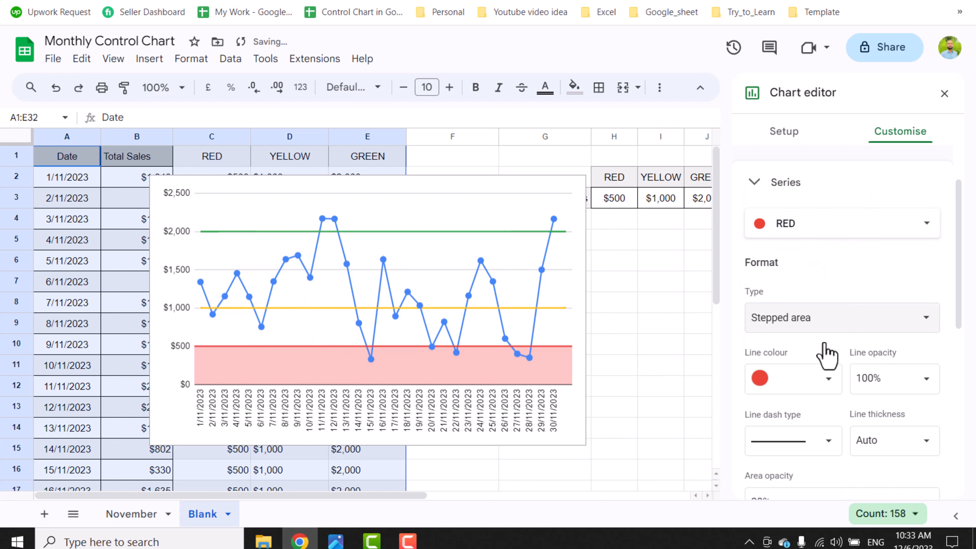
Change the YELLOW series to a stepped area with 15% area opacity.
click(809, 236)
click(814, 269)
click(828, 379)
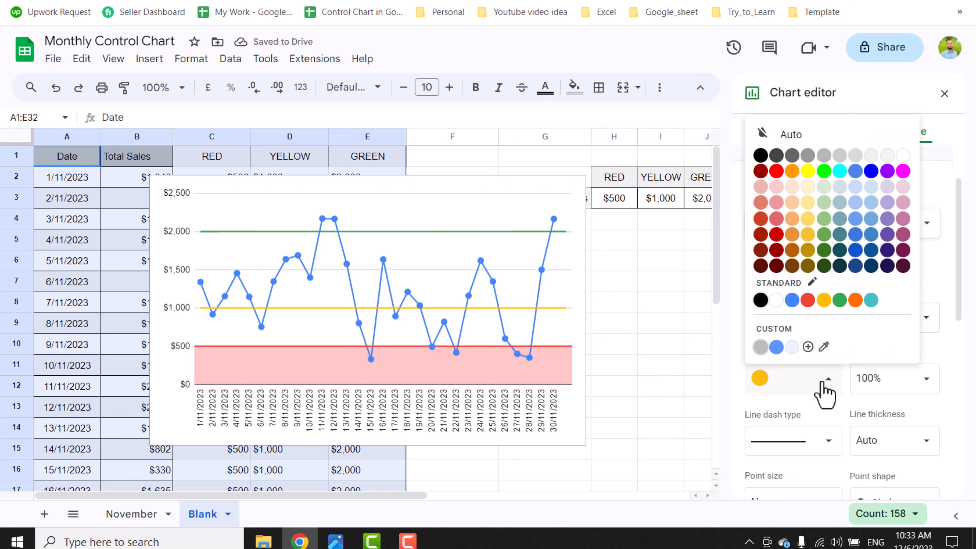
click(833, 388)
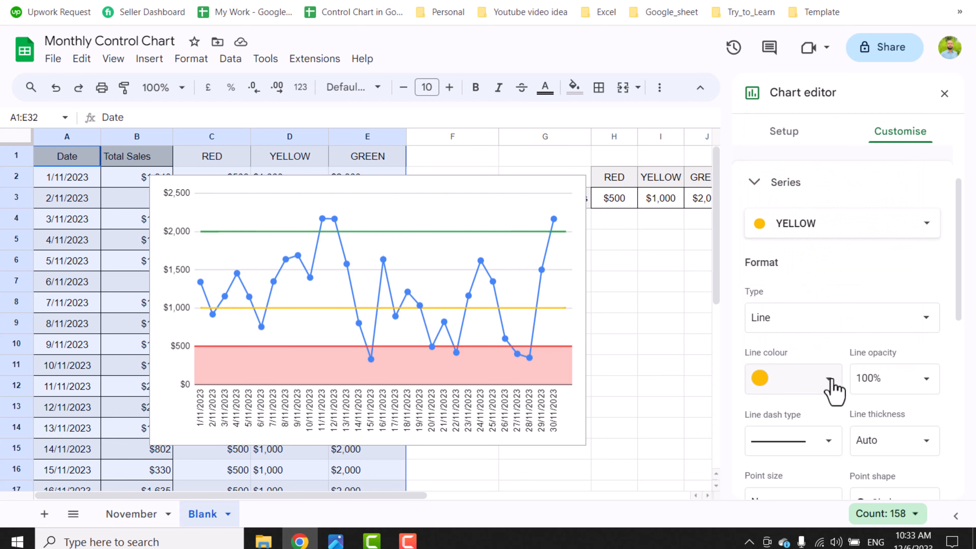
scroll(826, 346, down, 2)
click(817, 250)
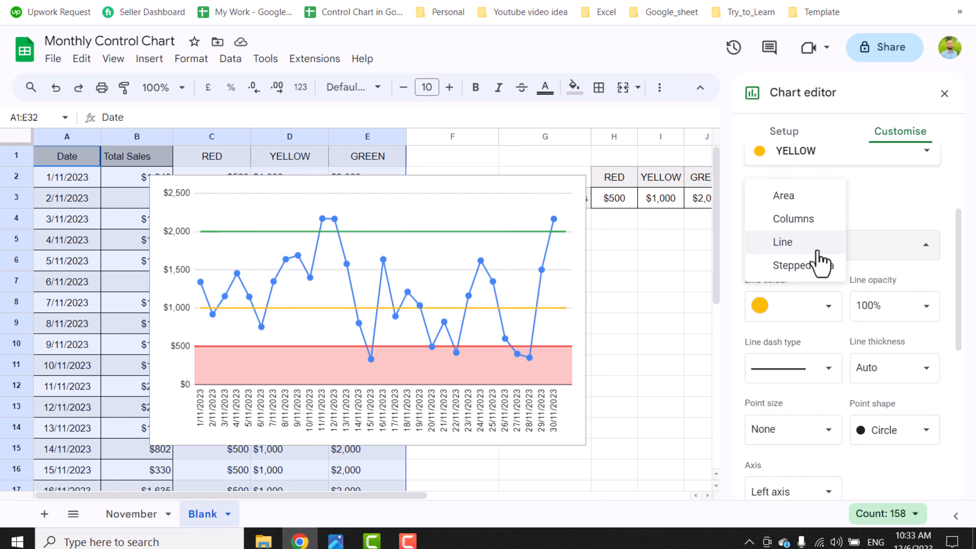
click(818, 265)
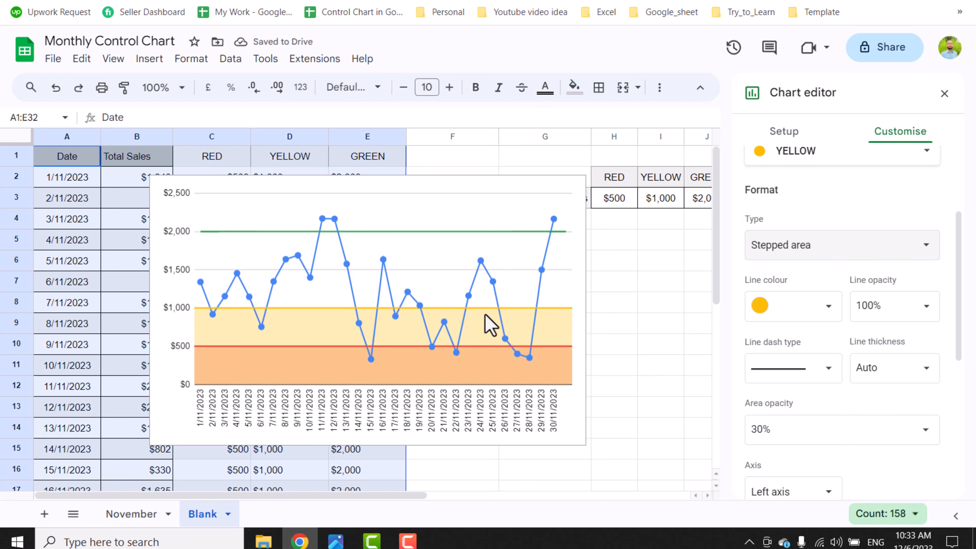
click(785, 429)
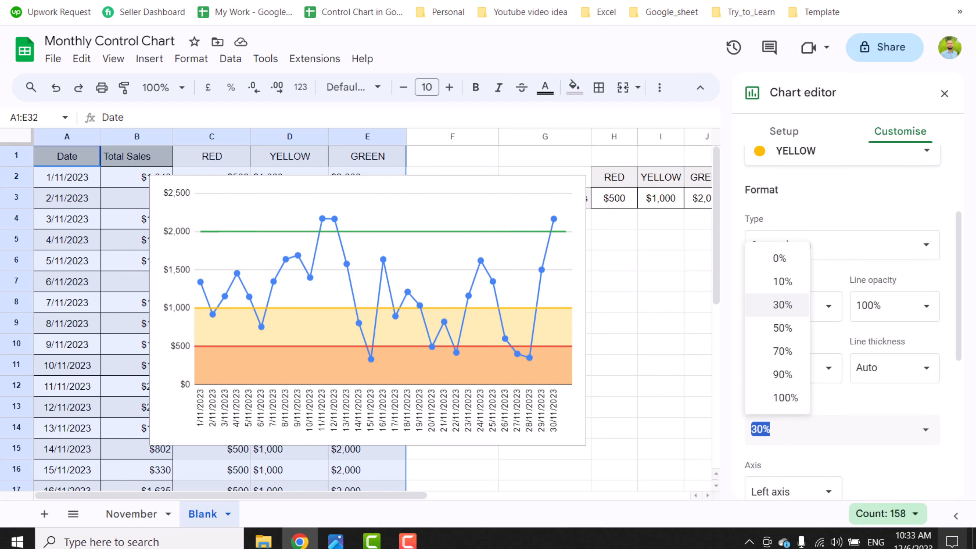
click(783, 281)
Change the GREEN series to a stepped area with 7% area opacity and close the chart settings.
scroll(843, 290, up, 2)
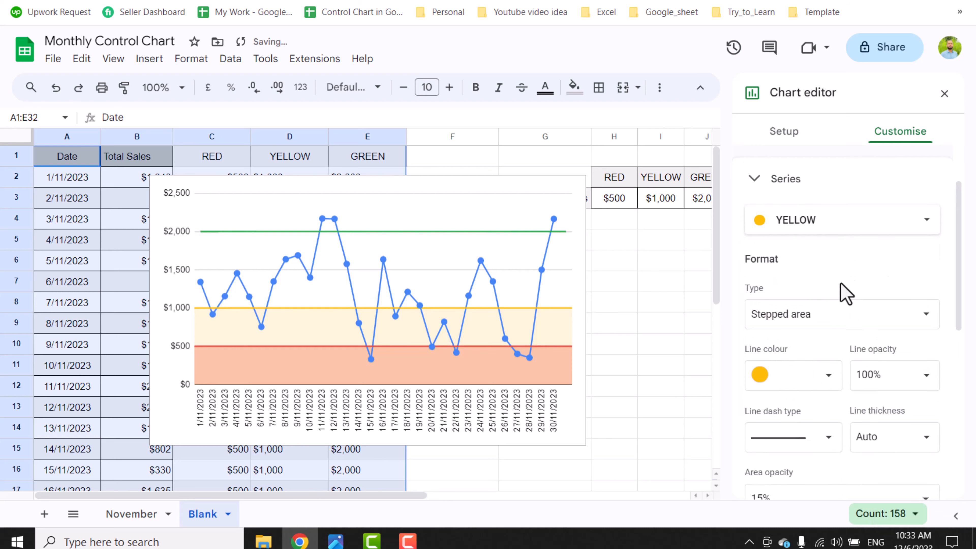
click(827, 231)
click(800, 244)
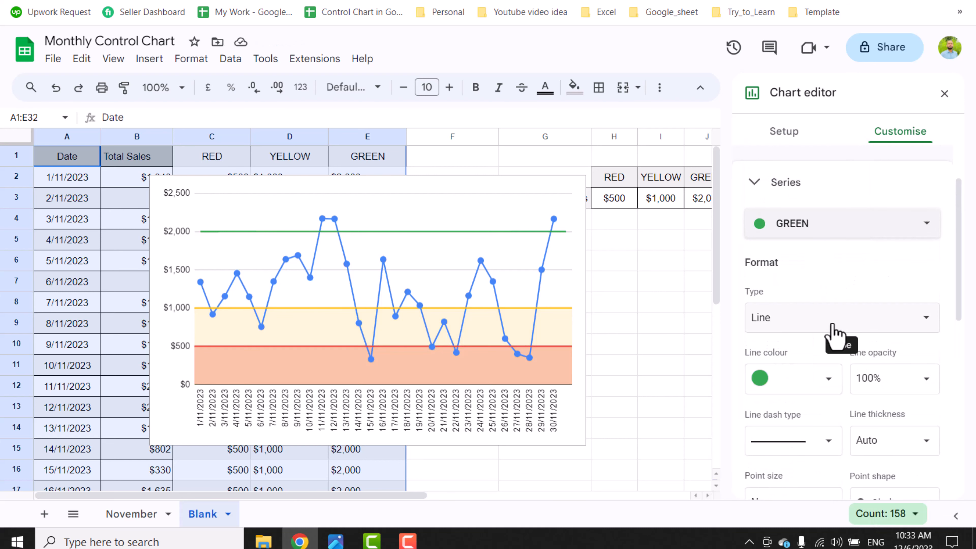
click(831, 325)
click(835, 341)
scroll(832, 365, down, 1)
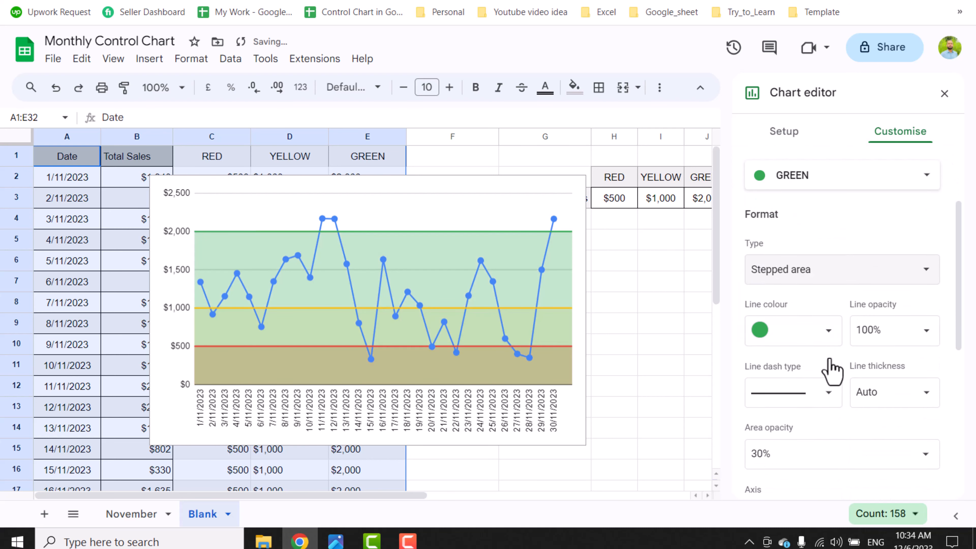
scroll(831, 369, down, 1)
click(806, 430)
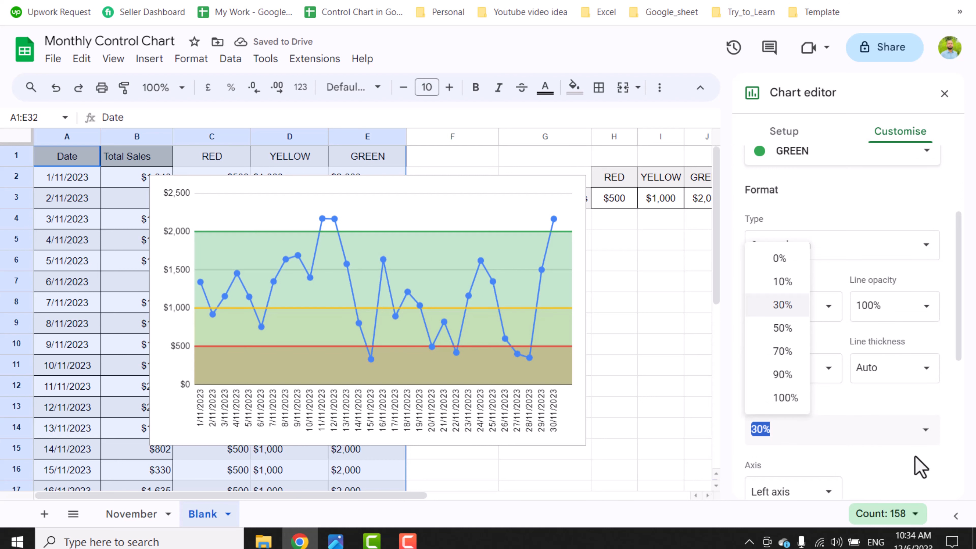
text(7)
key(Return)
click(660, 302)
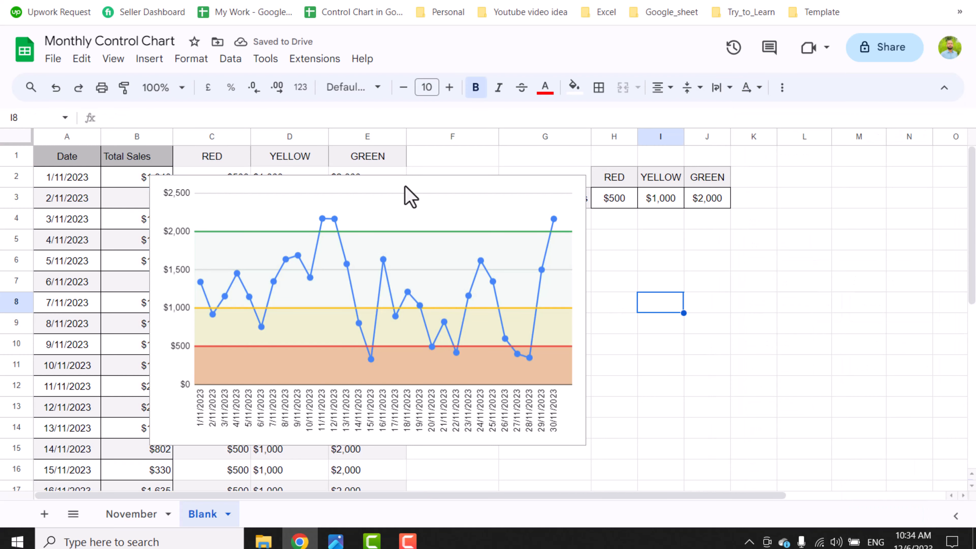
Move the chart off the sales data to below the Weekly Sales Limits table, starting at column G.
click(475, 194)
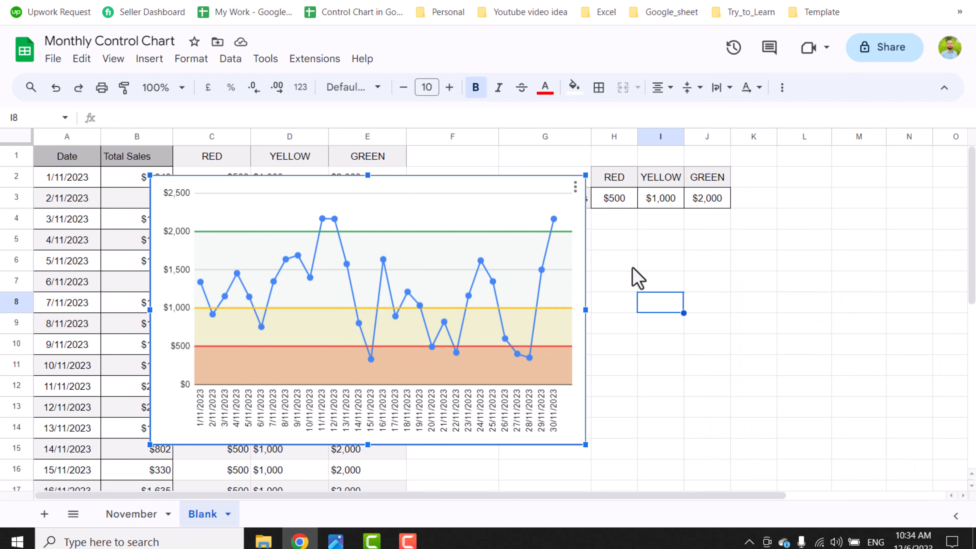
drag(413, 175, 828, 286)
drag(828, 285, 843, 286)
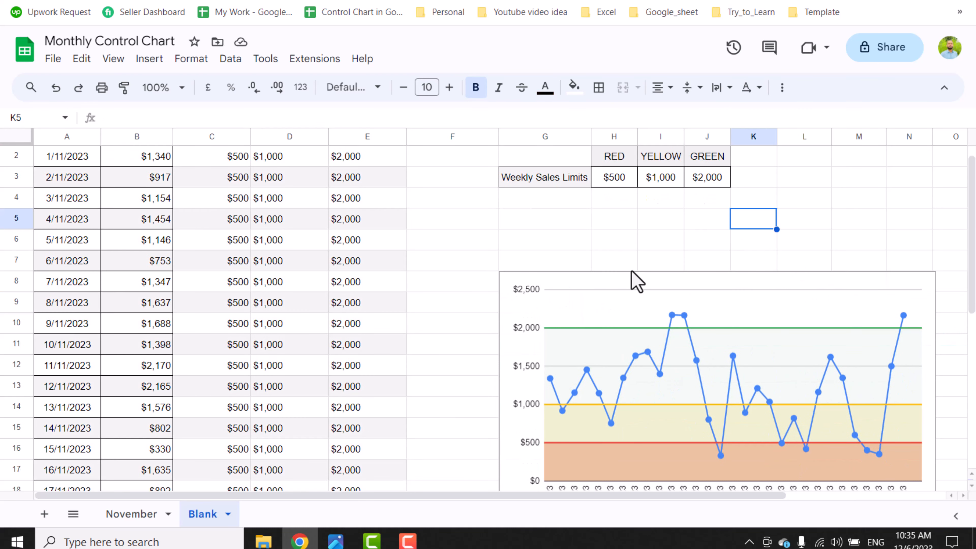
After checking the November sheet's summary, copy the RED, YELLOW and GREEN headers to H5:J5 on the Blank sheet and label G6 "Total Sales".
click(121, 511)
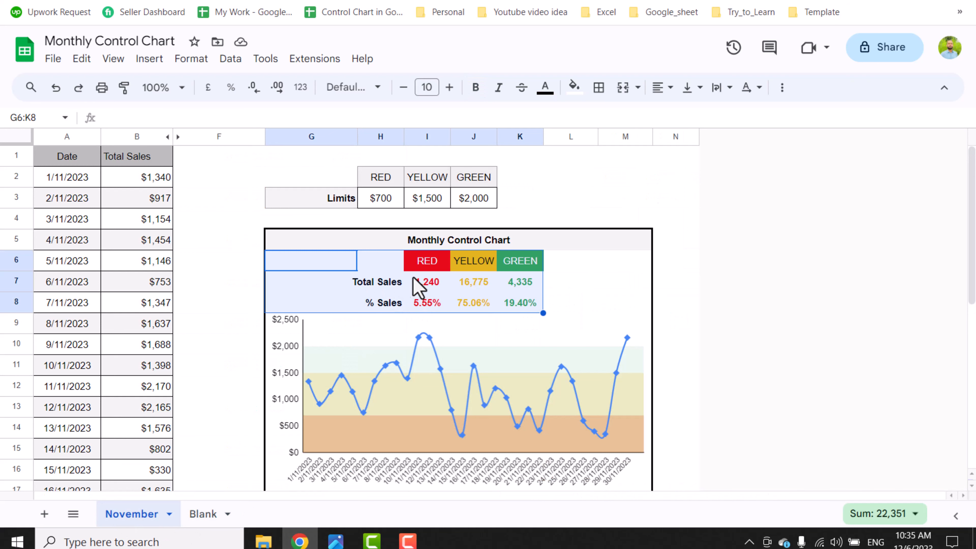
click(203, 514)
drag(622, 159, 690, 165)
key(ctrl+c)
click(632, 222)
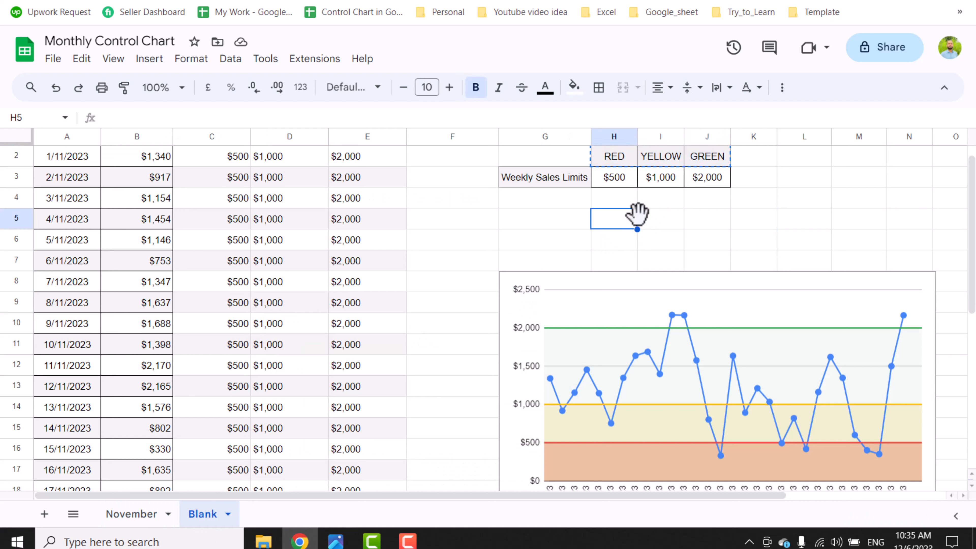
key(ctrl+v)
click(575, 241)
text(Total Sales)
key(Tab)
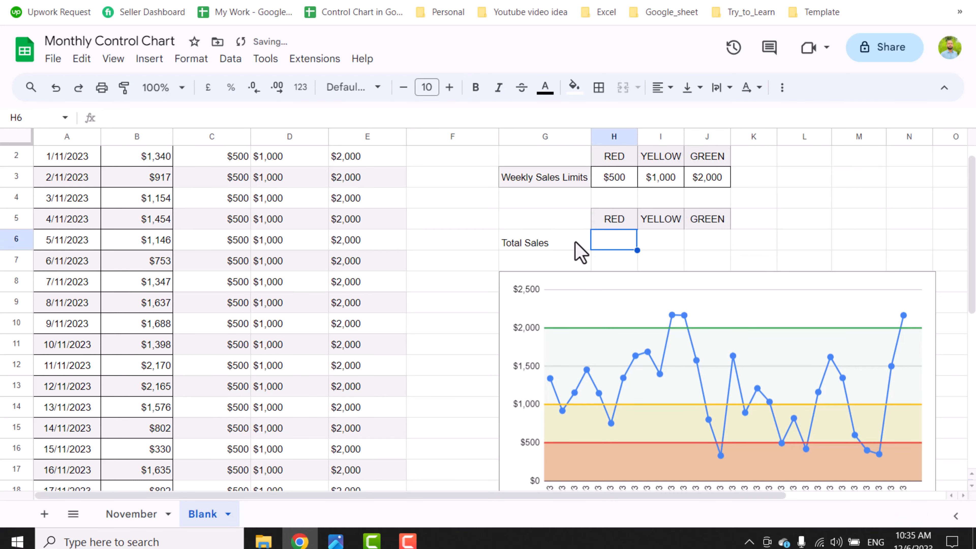
In H6, total the sales below the RED limit with =sumif(B:B,"<"&H3).
text(=sumif()
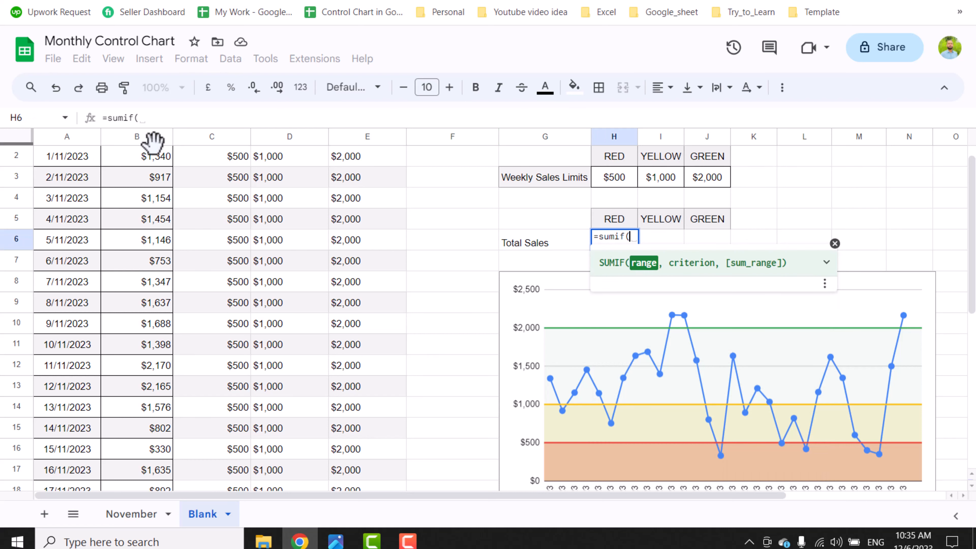
click(138, 140)
text(,)
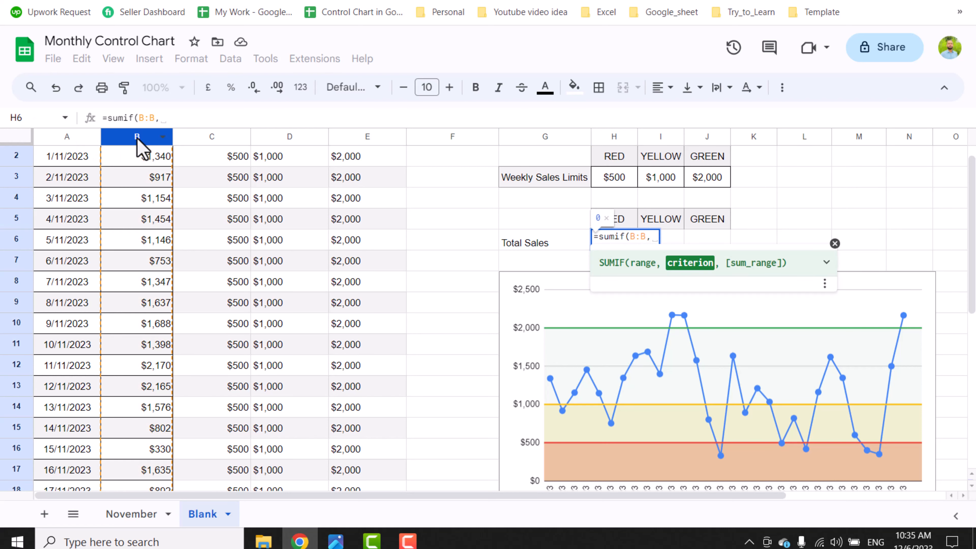
text(")
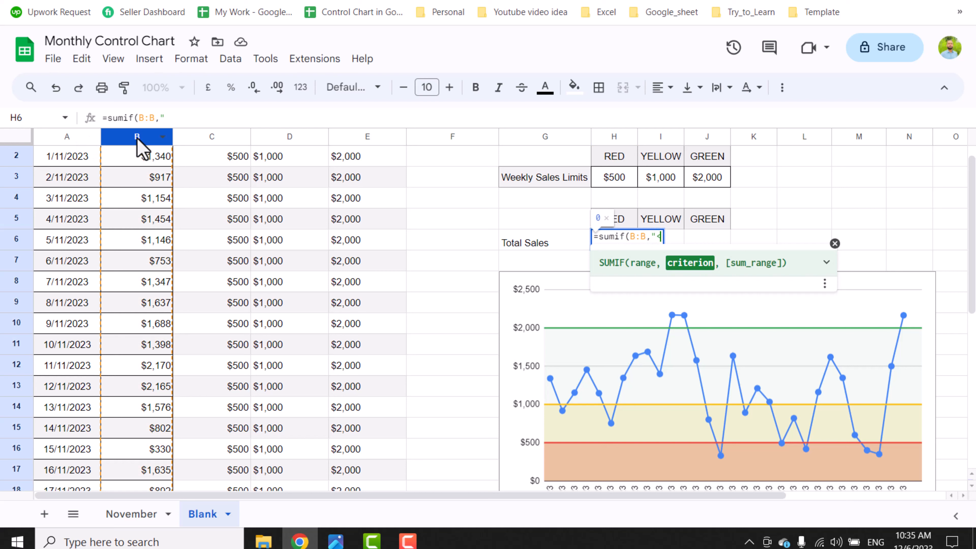
text(<"&)
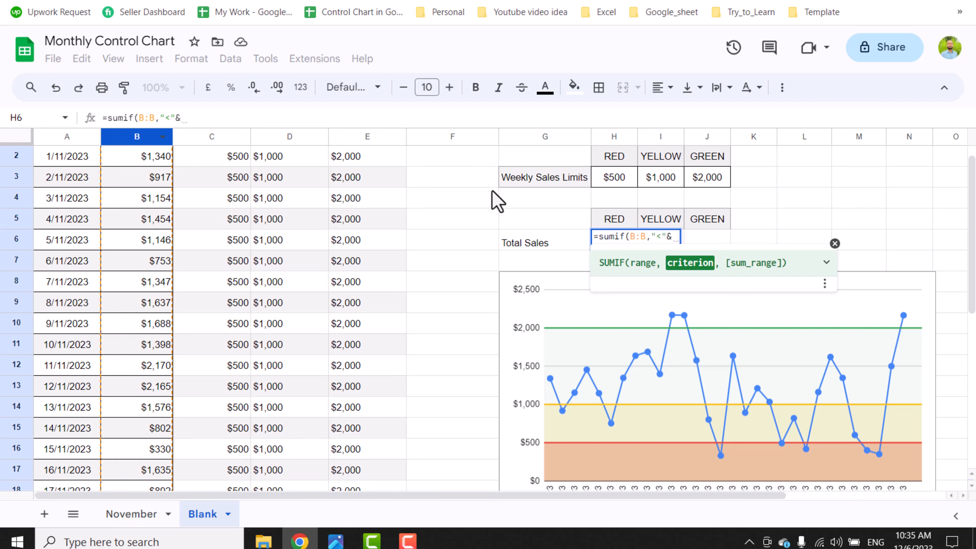
click(614, 177)
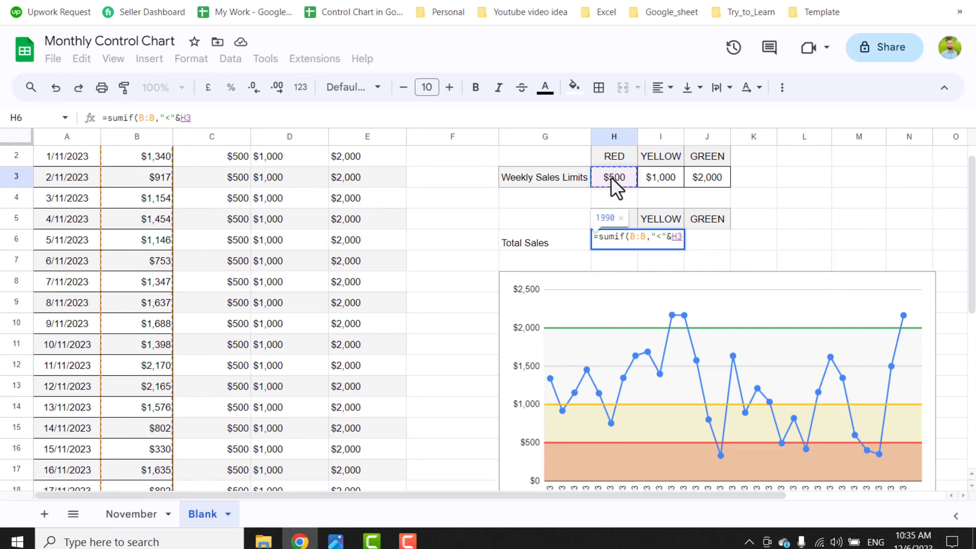
key(Return)
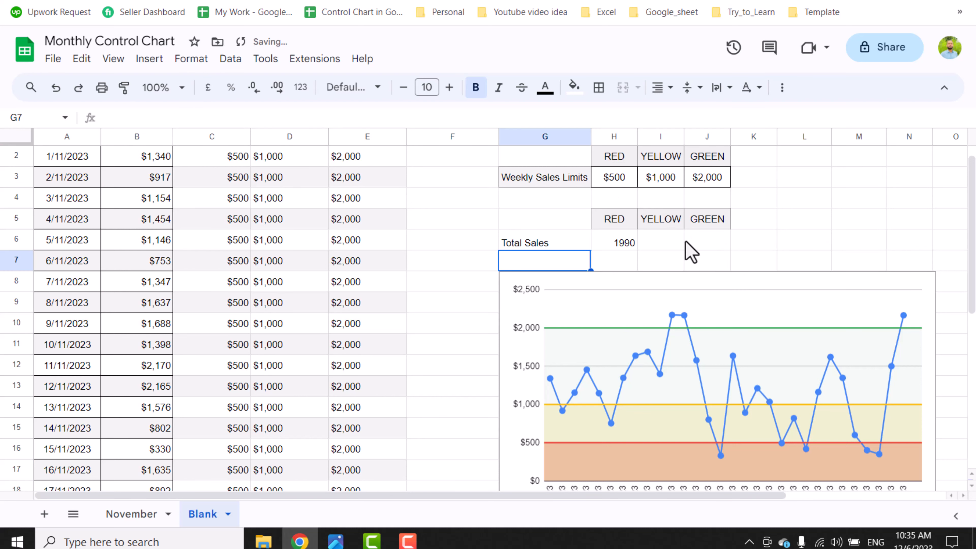
In I6, total the sales from the RED limit up to the YELLOW limit with =sumifs(B:B,B:B,">="&H3,B:B,"<"&I3).
click(679, 246)
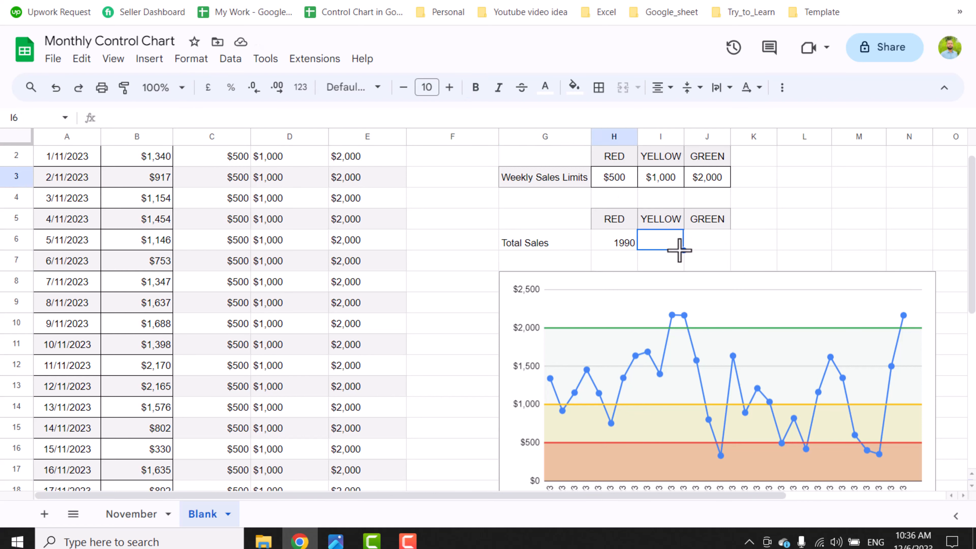
text(=sum)
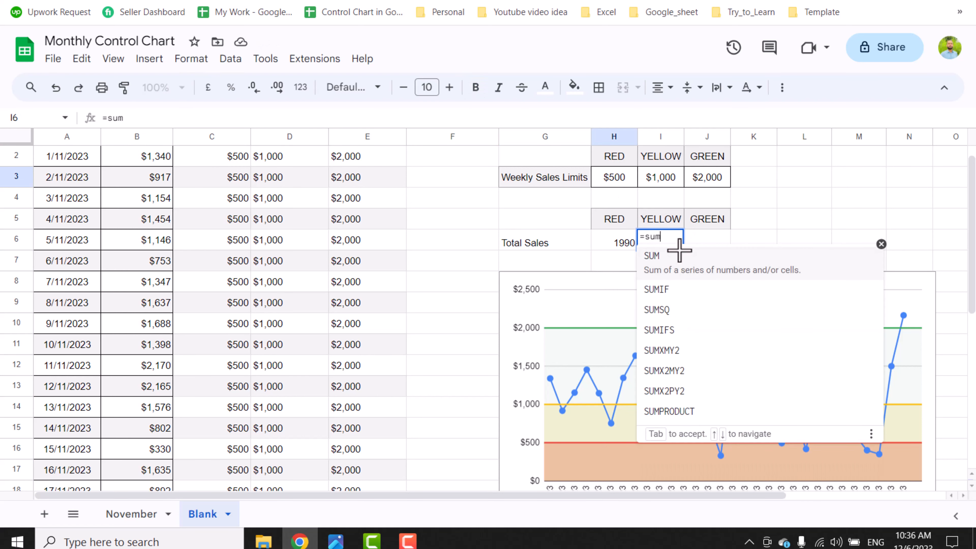
text(ifs()
click(133, 137)
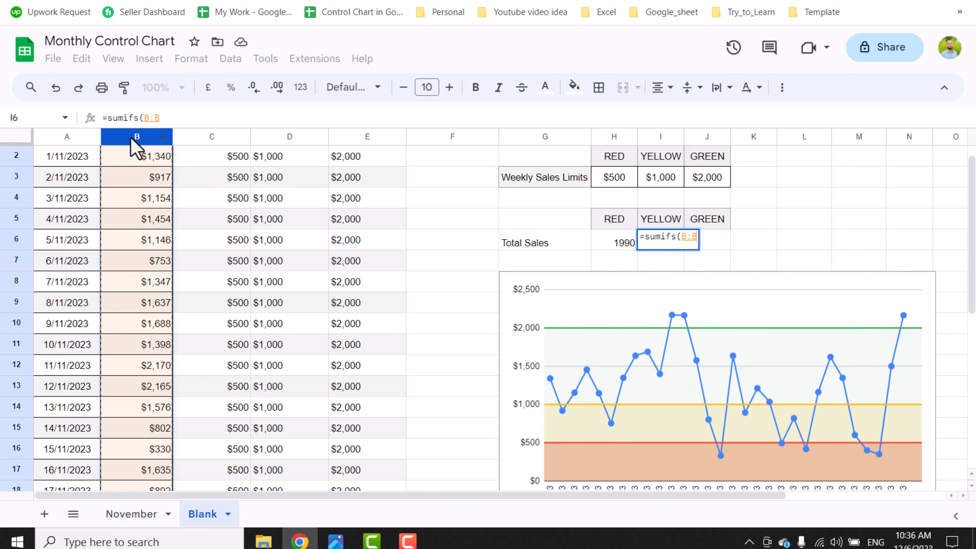
text(,)
click(133, 139)
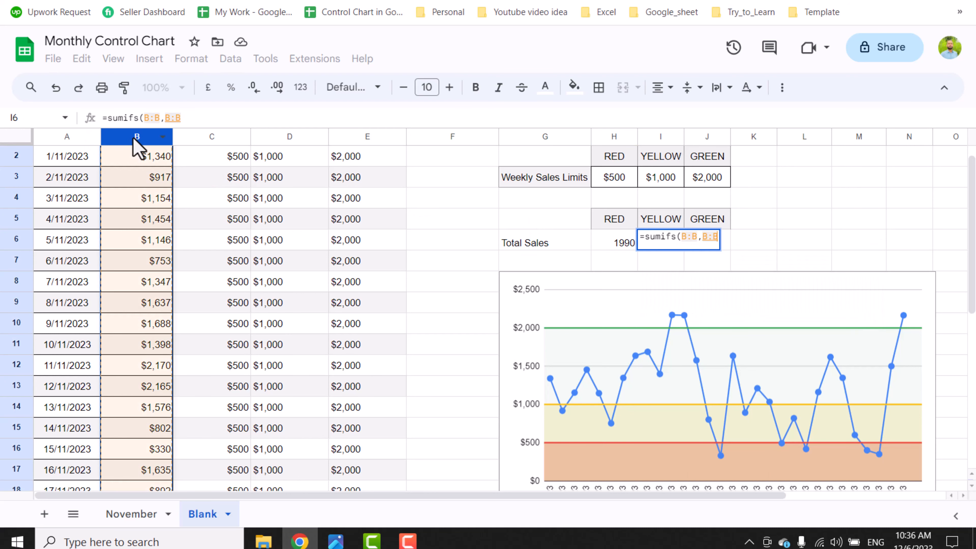
text(,">=)
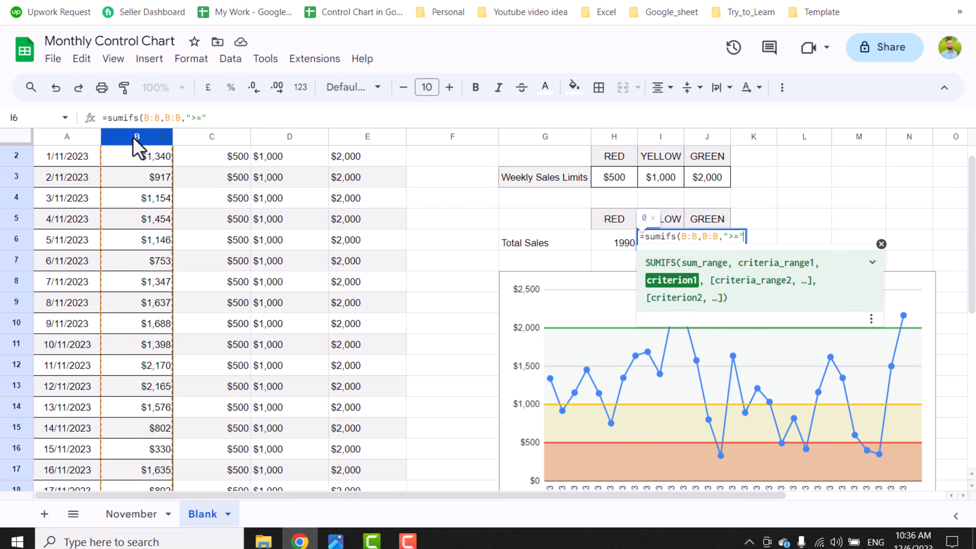
text("&)
click(625, 180)
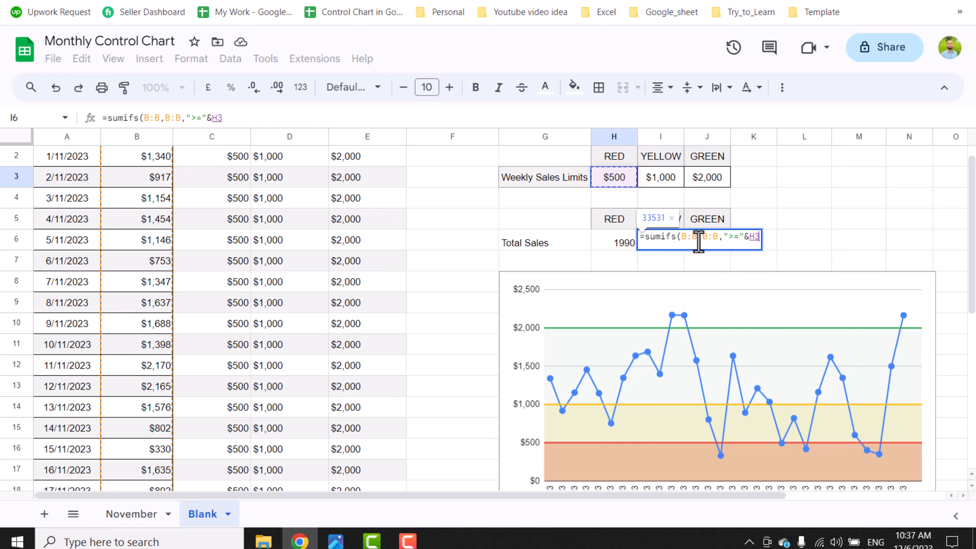
text(,)
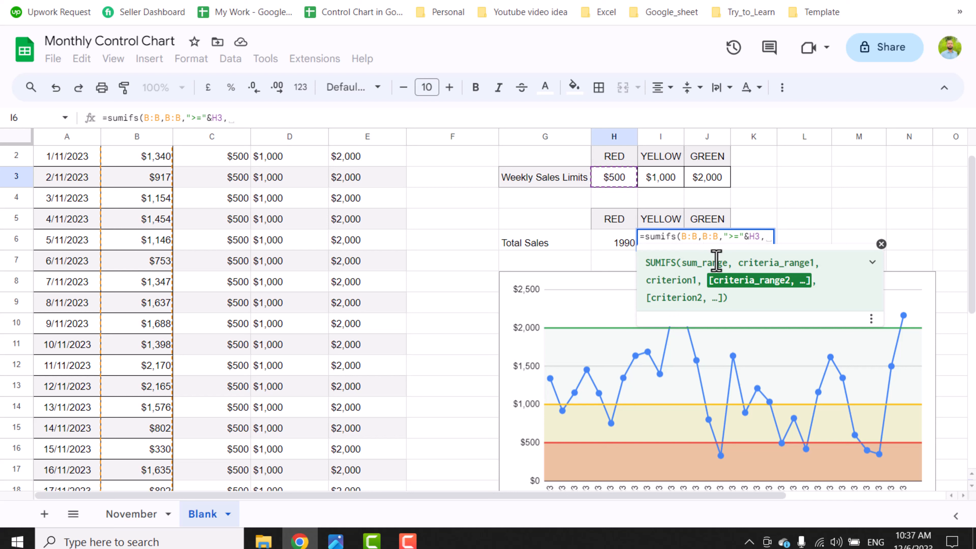
click(150, 137)
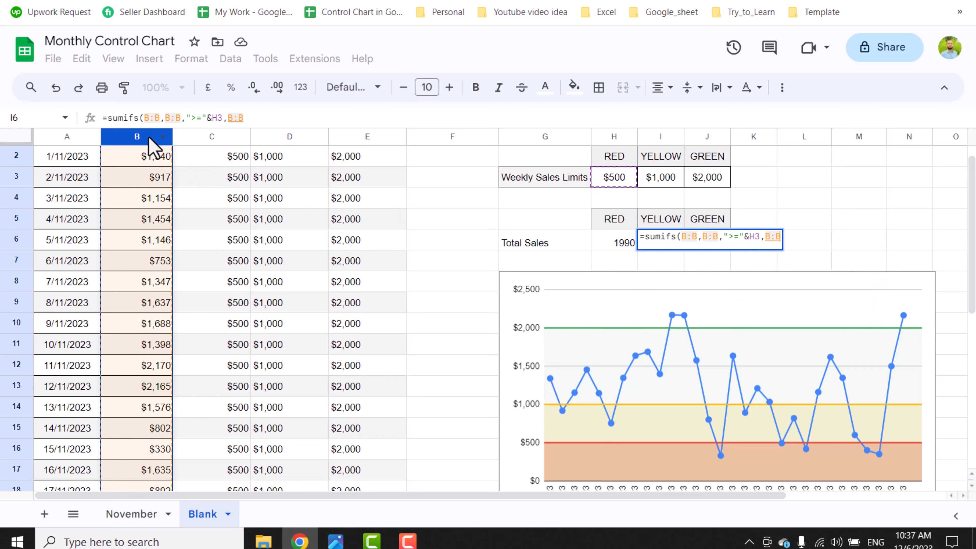
text(,)
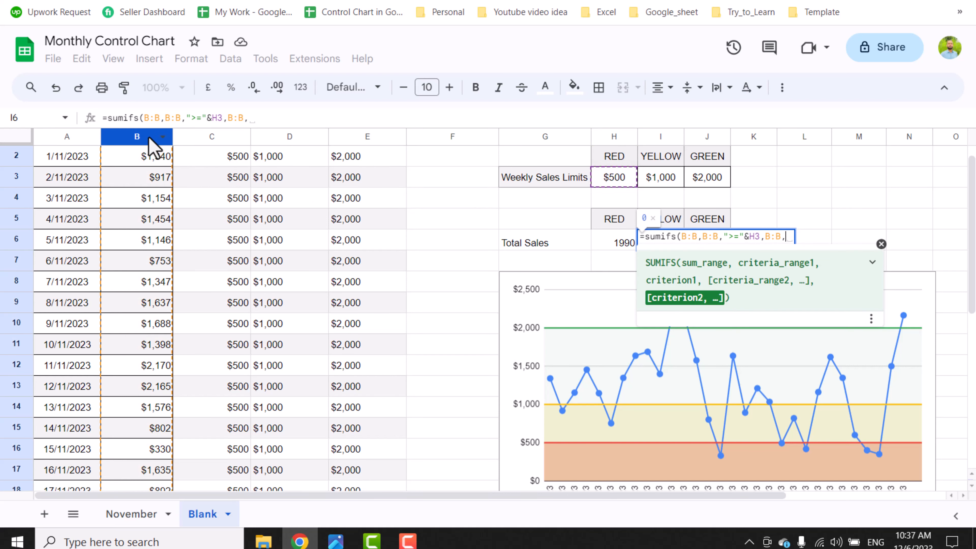
text(")
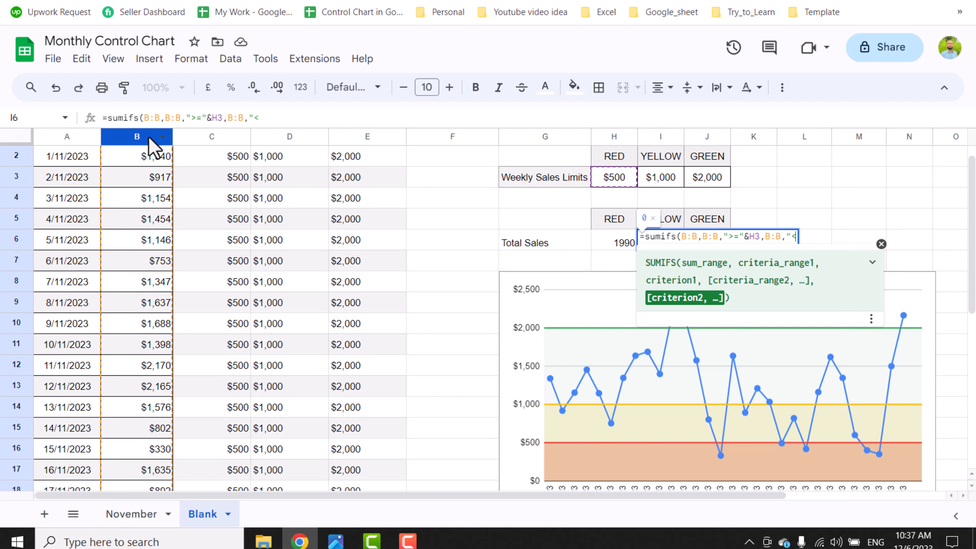
text(<"&)
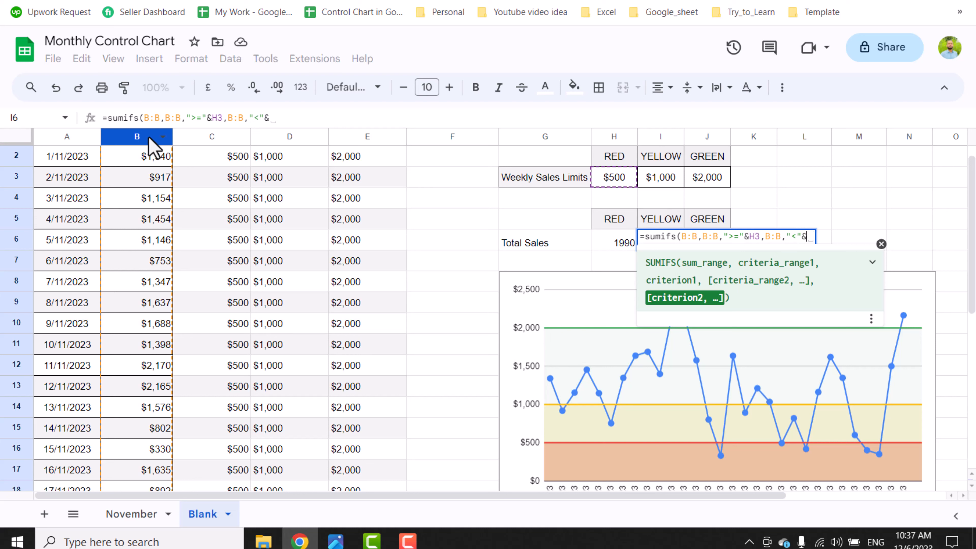
click(674, 184)
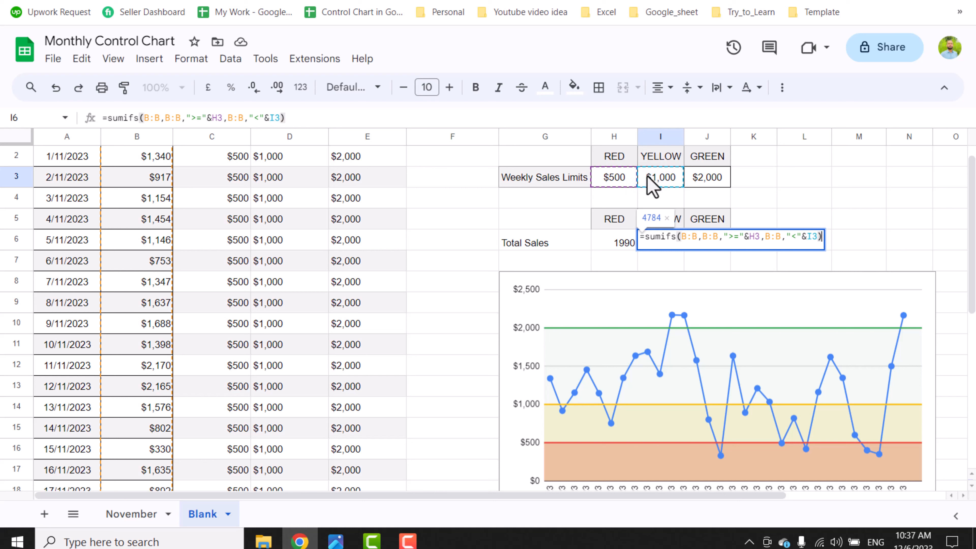
key(Return)
click(675, 247)
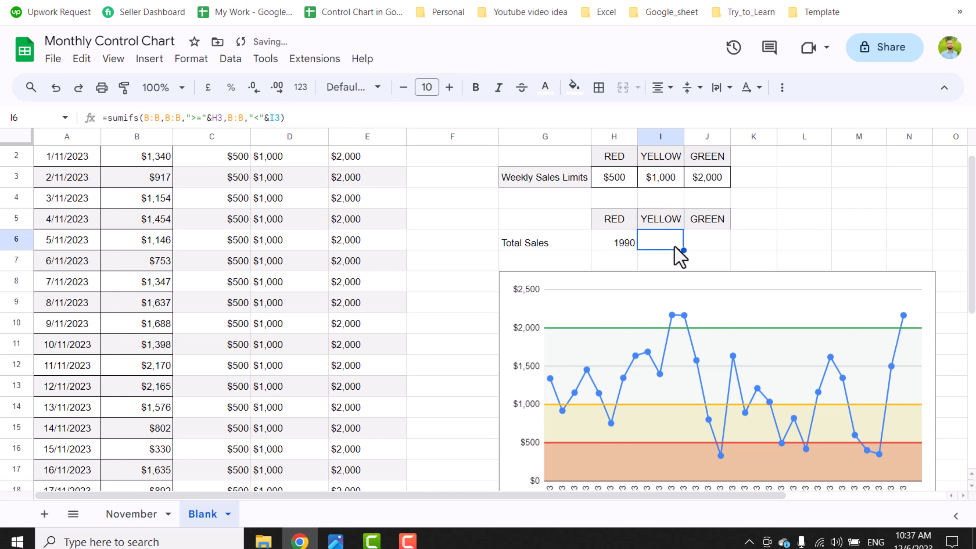
In J6, total the sales at or above the YELLOW limit with =sumif(B:B,">="&I3).
click(702, 244)
text(=)
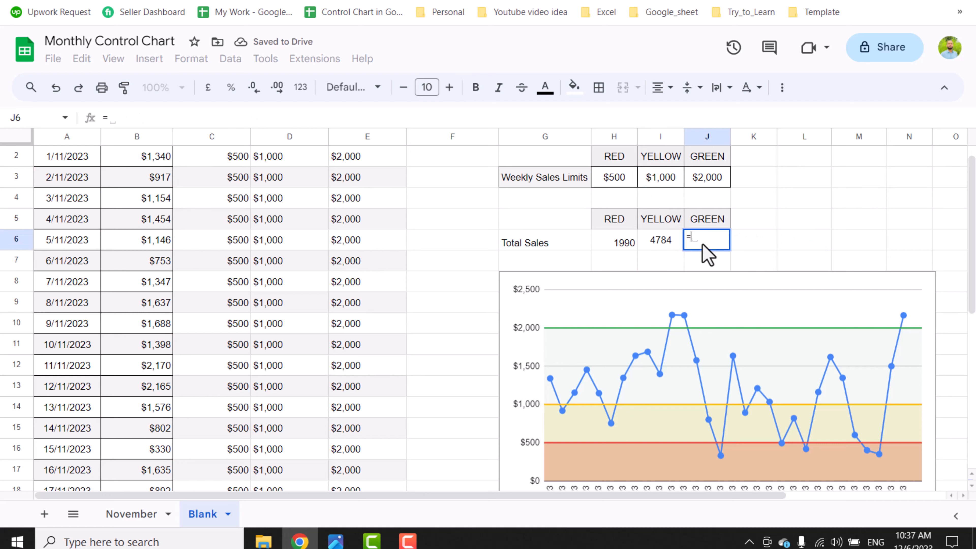
text(sumif()
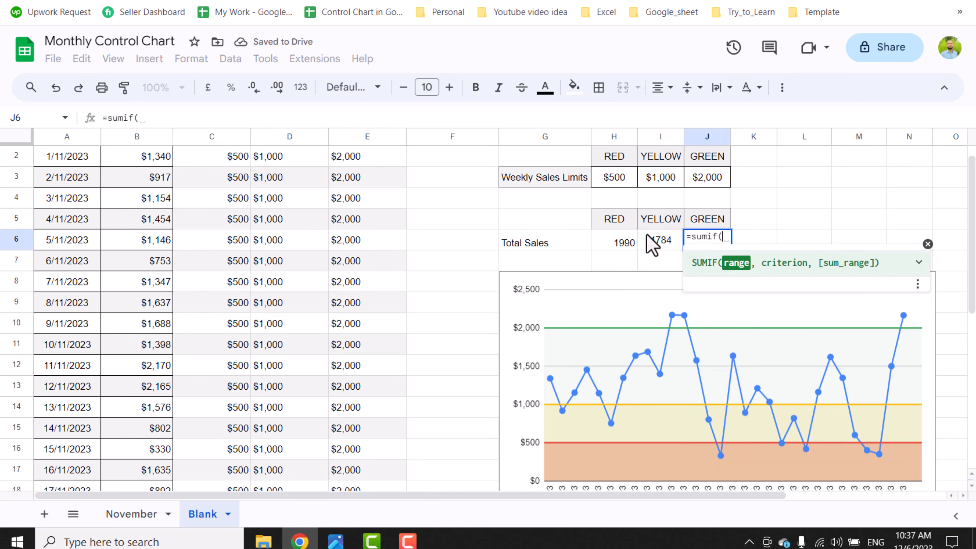
click(146, 138)
text(,)
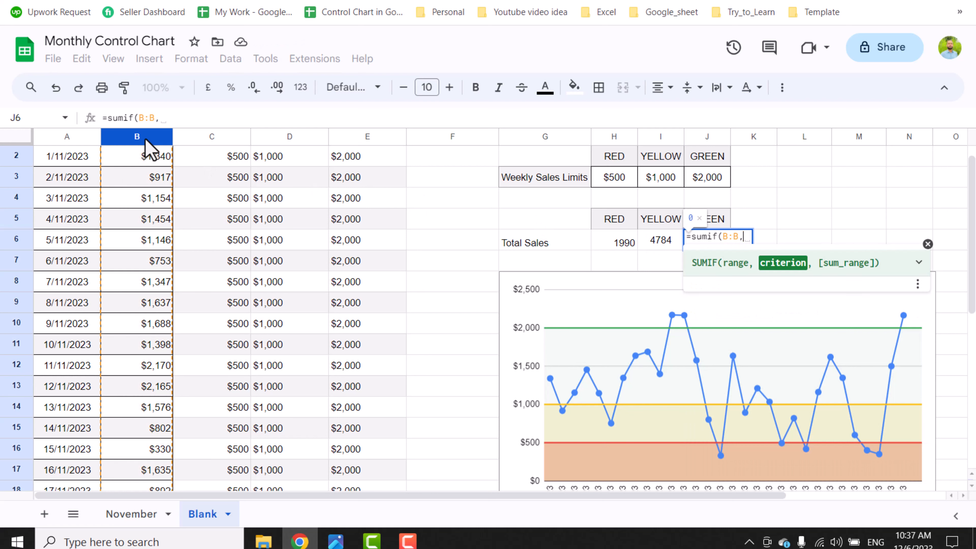
text(")
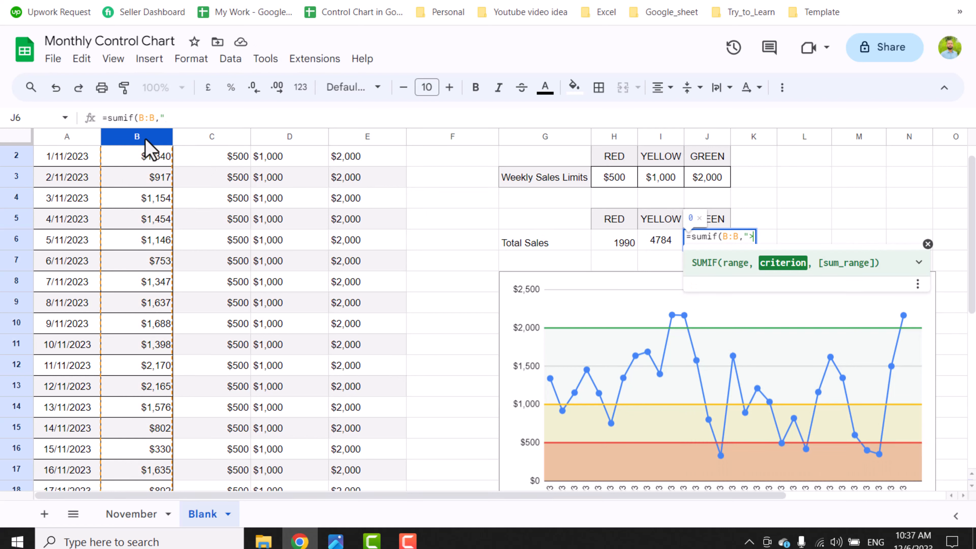
text(>="&)
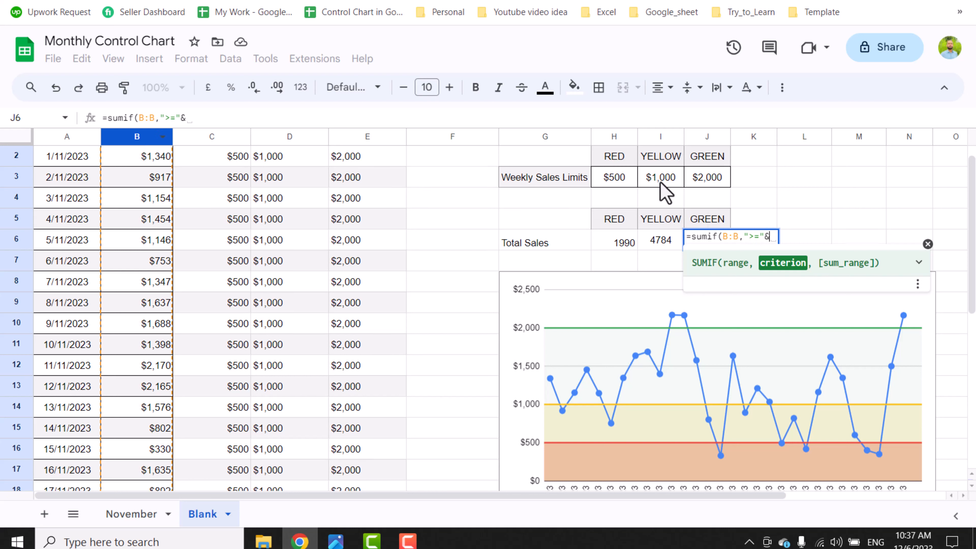
click(661, 178)
key(F4)
text())
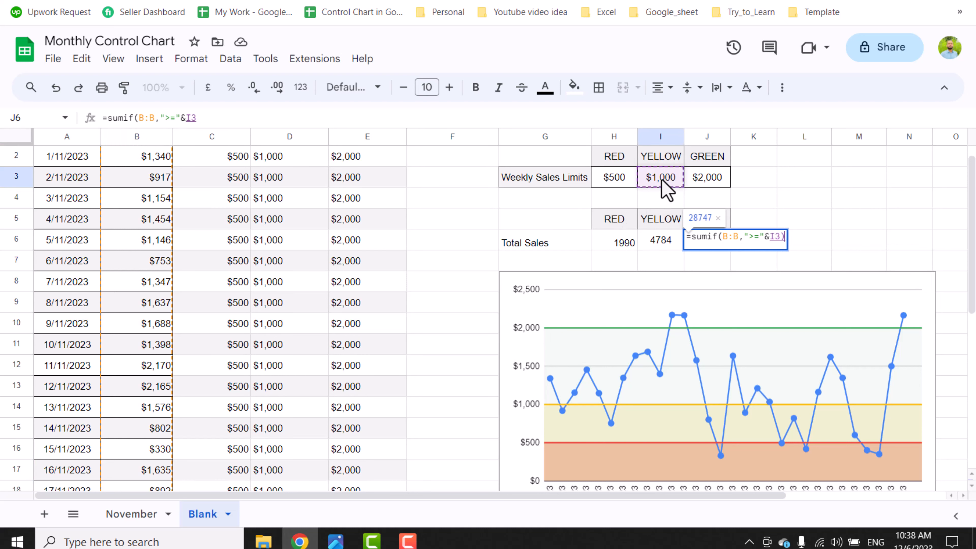
key(Return)
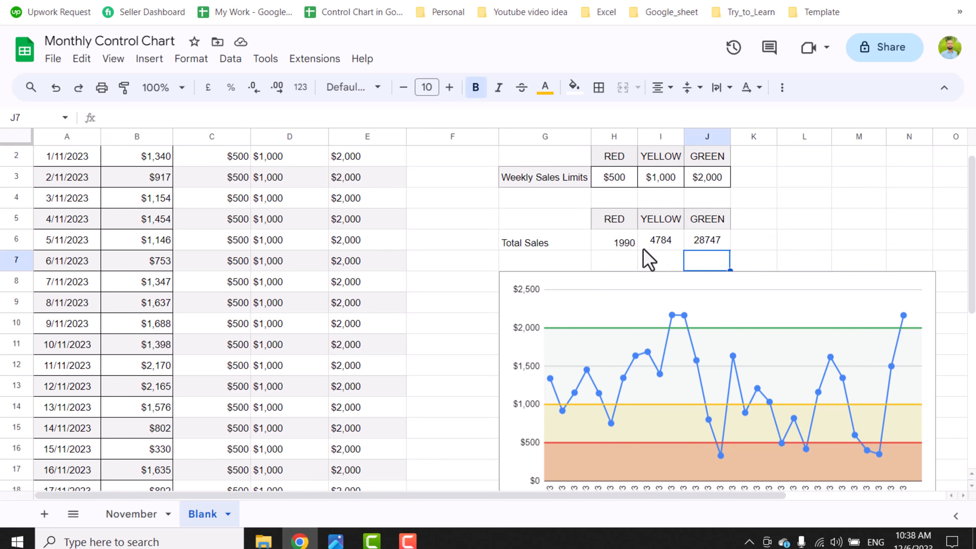
Copy the formatting of the RED limit in H3 onto the Total Sales values in H6:J6.
drag(625, 243, 698, 241)
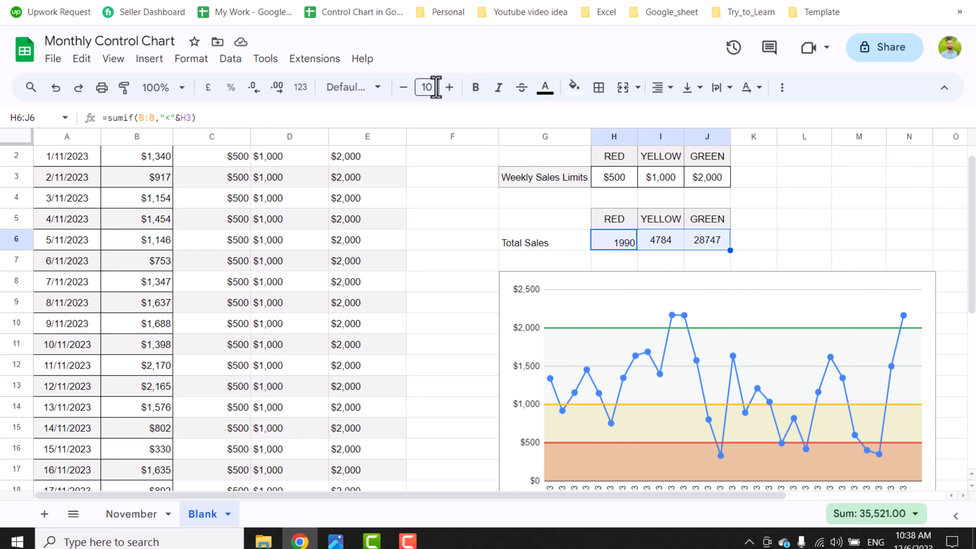
click(630, 183)
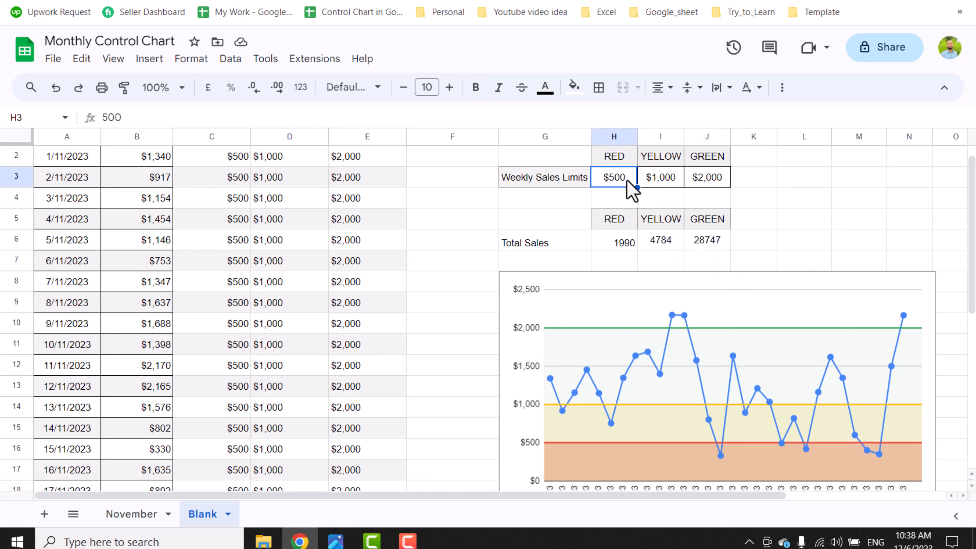
click(124, 87)
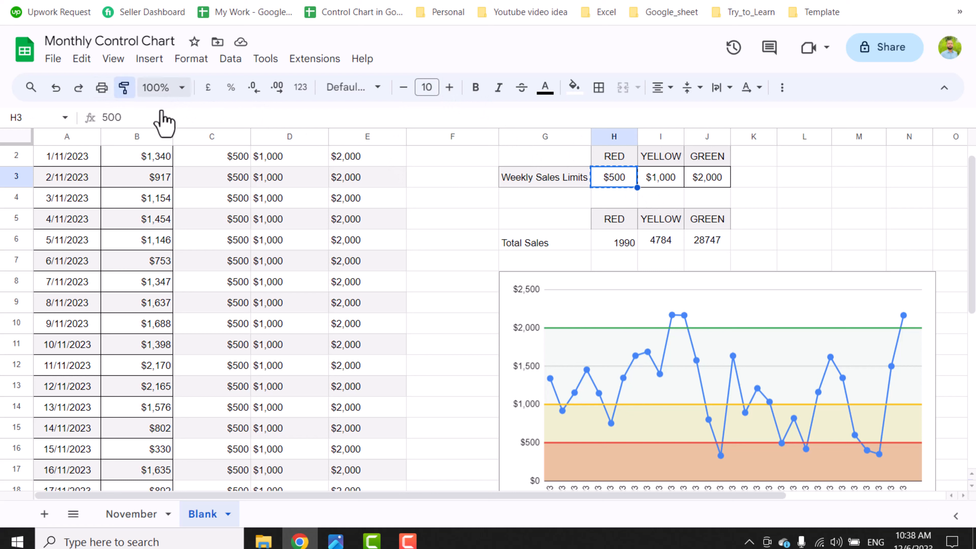
drag(634, 243, 690, 247)
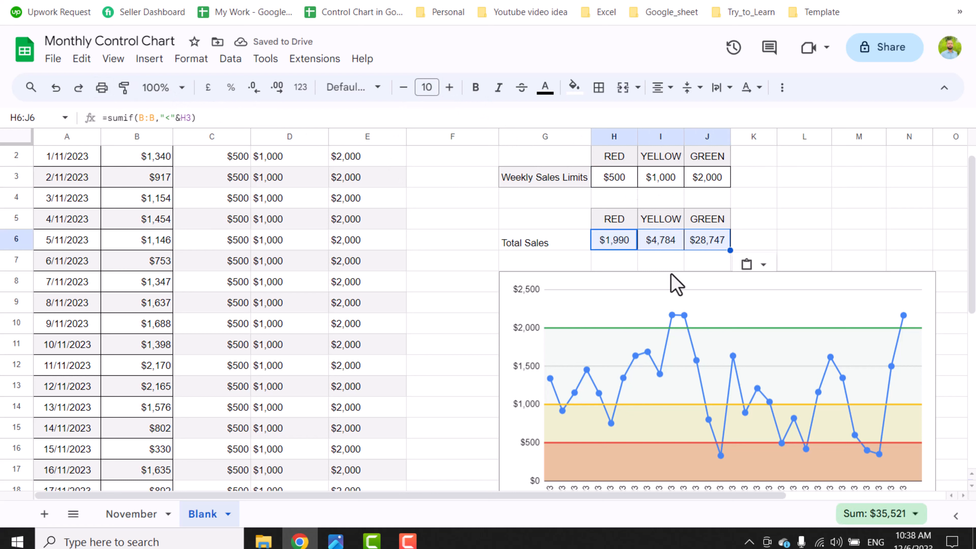
Label cell G7 "% Sales" in bold, directly below the Total Sales label.
click(557, 262)
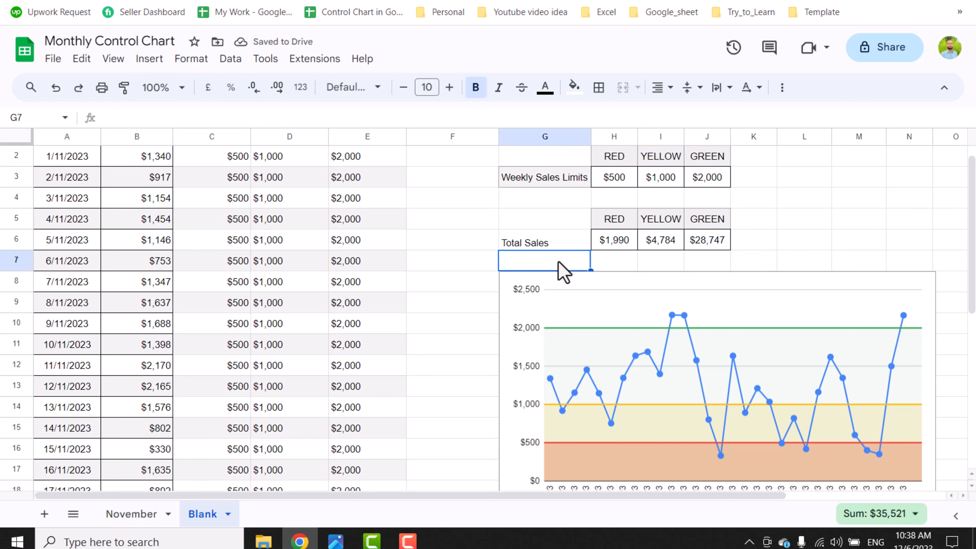
key(ctrl+b)
scroll(555, 235, down, 1)
text(% Sal)
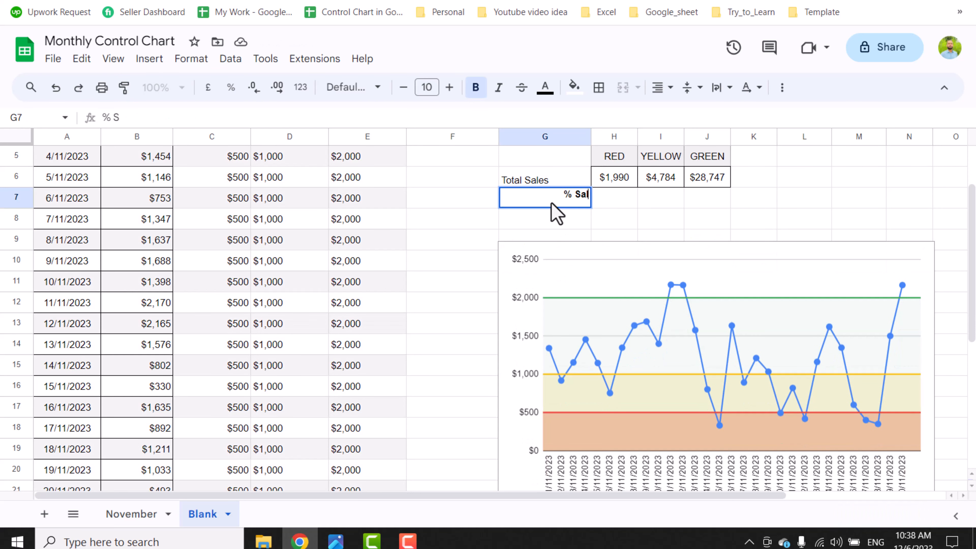
text(es)
key(Tab)
In H7, calculate the RED share of total sales with =H6/sum($H$6:$J$6).
text(=)
click(614, 179)
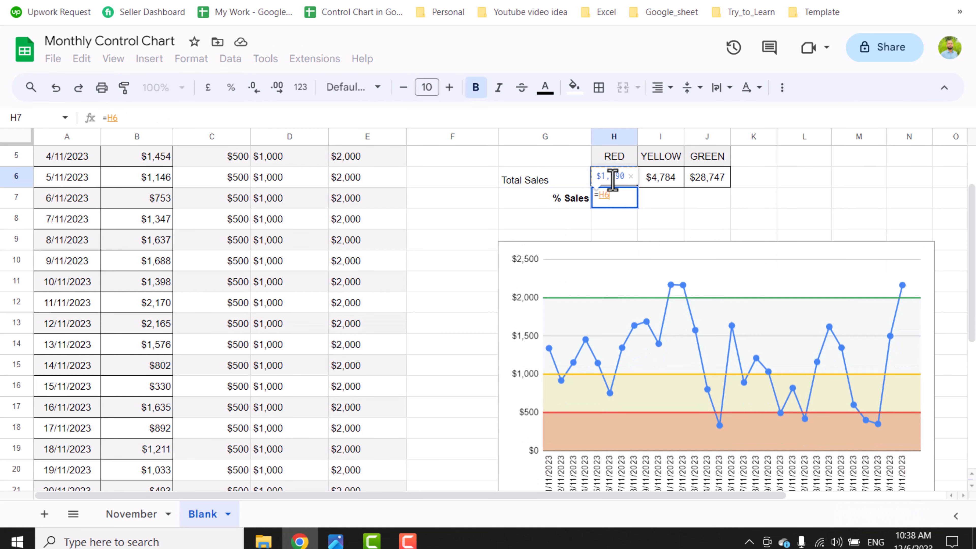
text(/sum()
drag(614, 179, 701, 184)
key(F4)
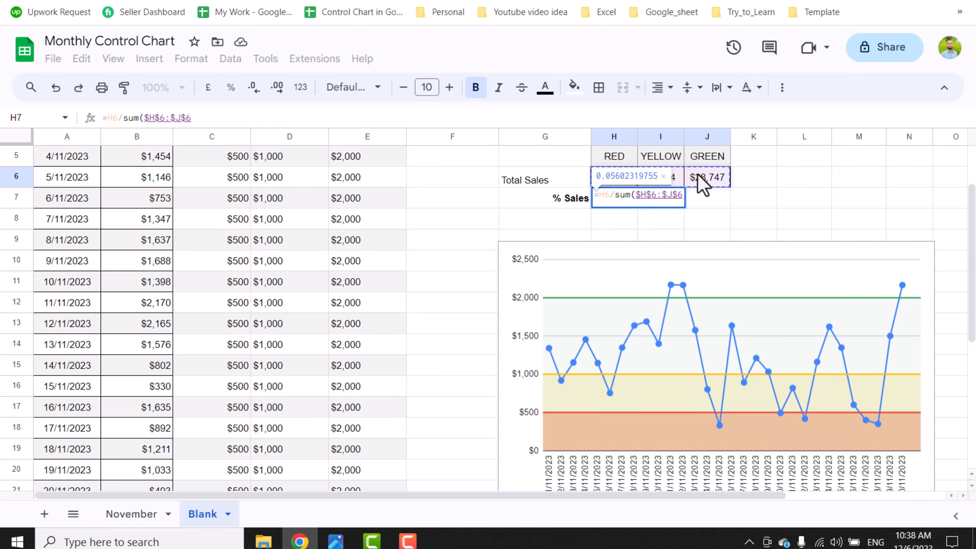
text())
key(Return)
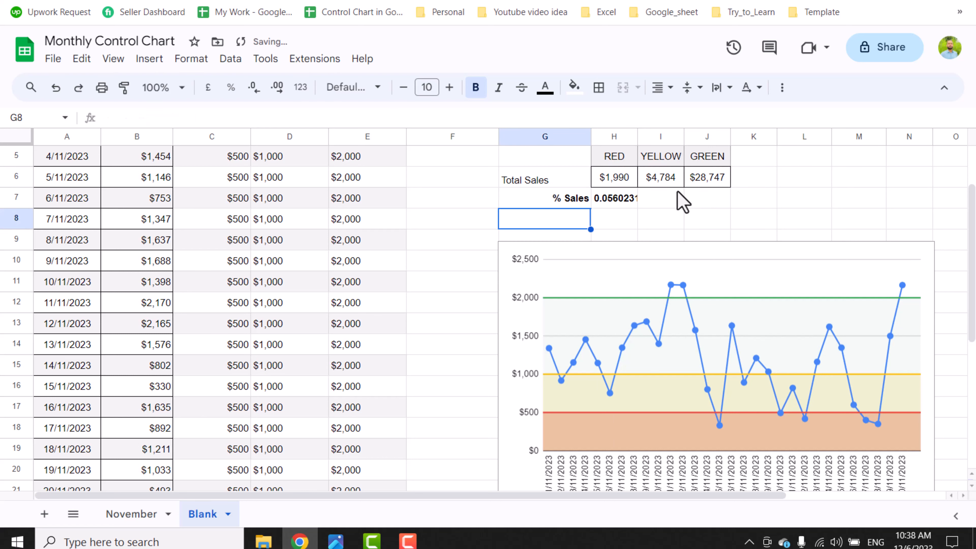
Format the RED share in H7 as a percentage and fill its formula across to J7.
click(630, 204)
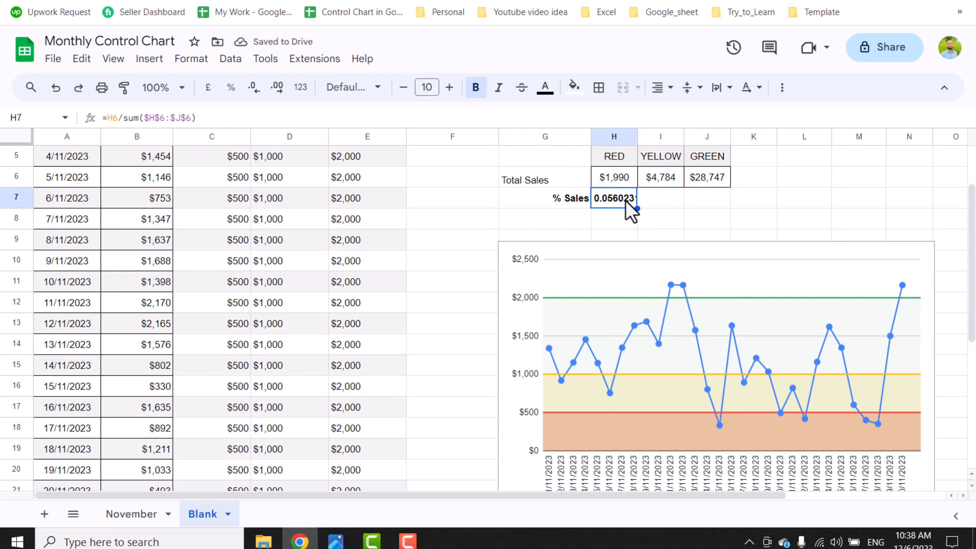
click(231, 93)
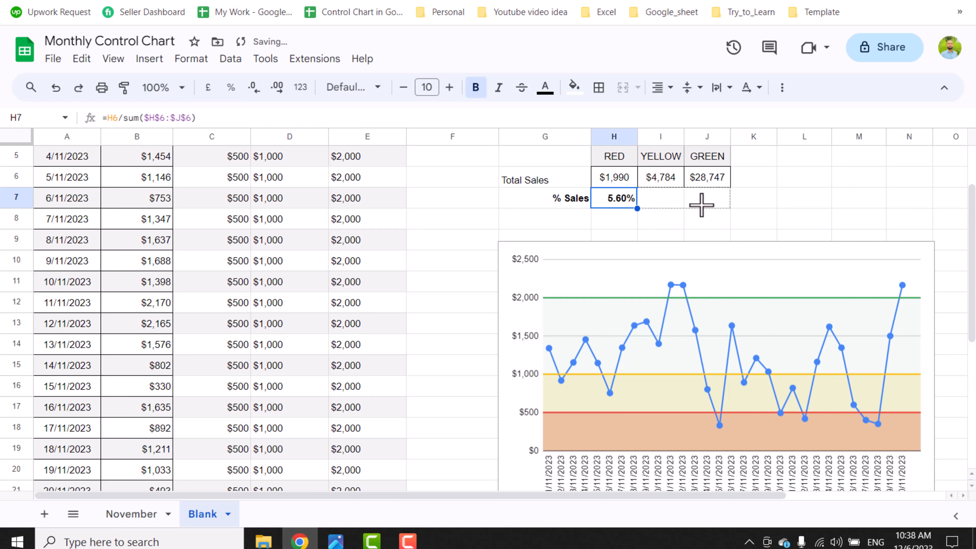
drag(707, 205, 709, 205)
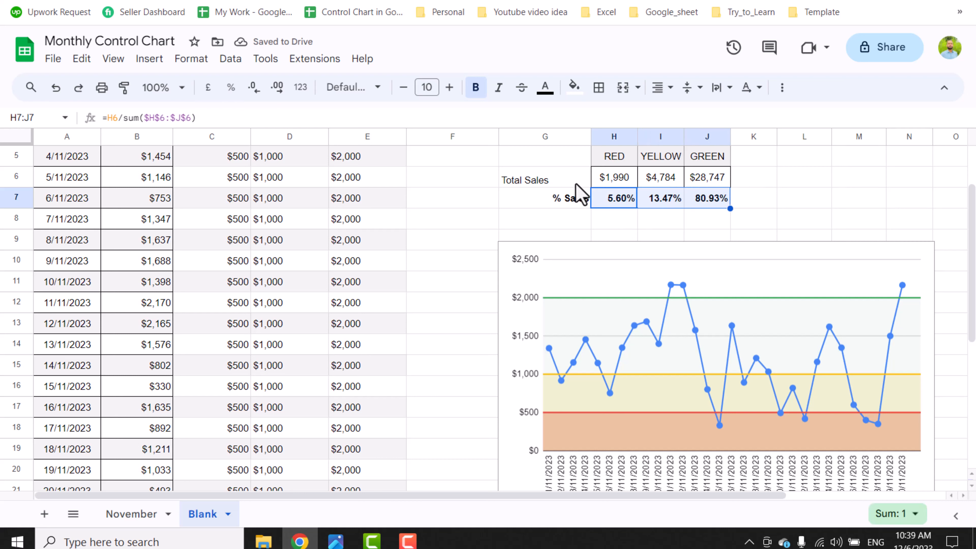
key(Down)
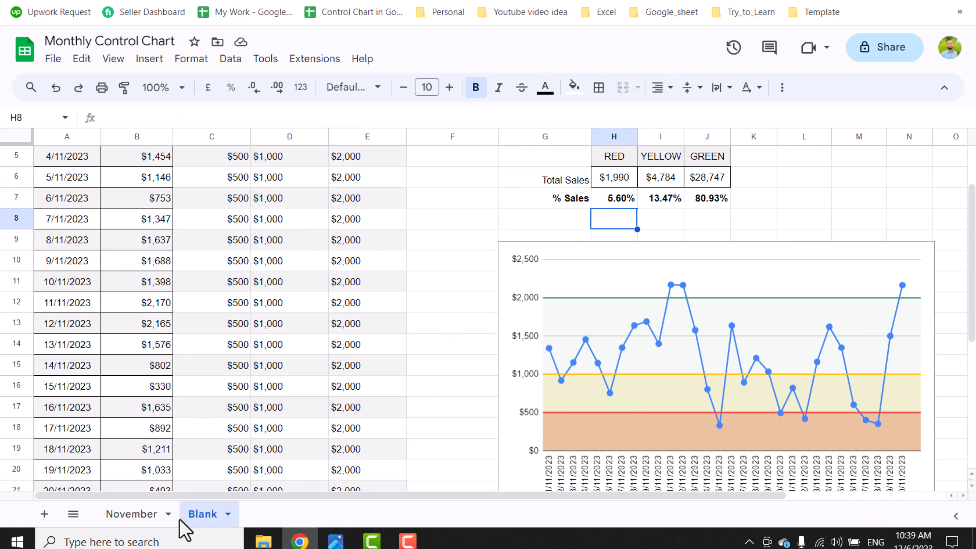
Check the summary layout of the finished chart on the November sheet and return to the Blank sheet.
click(142, 515)
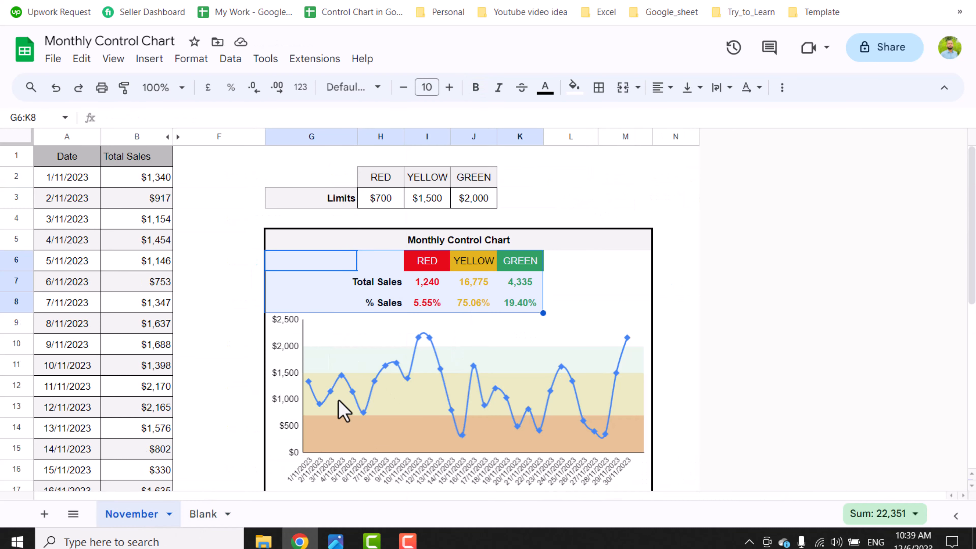
click(203, 514)
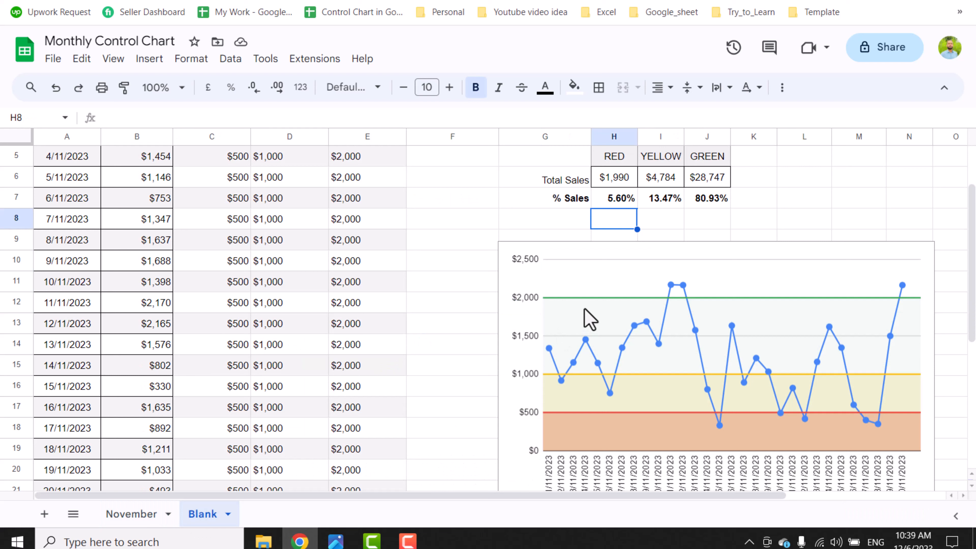